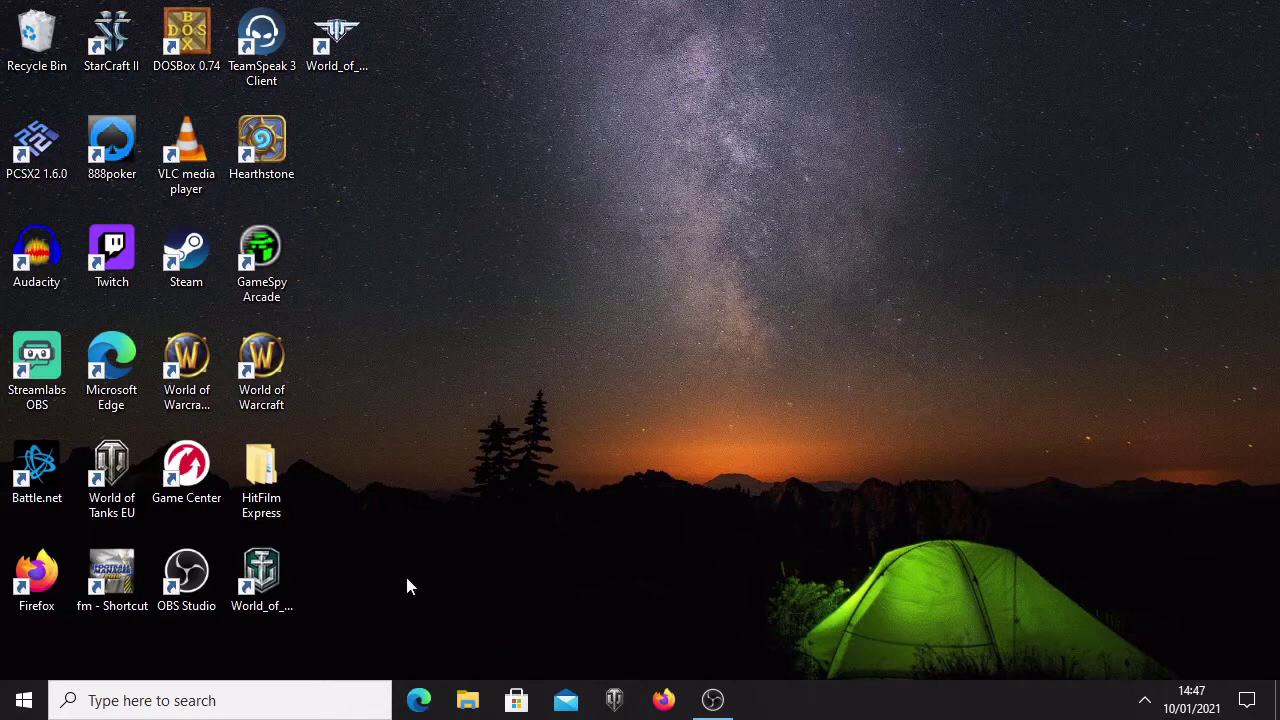
- Find and open the DOSBox 0.74 Options config file in Notepad, maximized
{"action": "left_click", "coordinate": [292, 708]}
{"action": "type", "text": "d"}
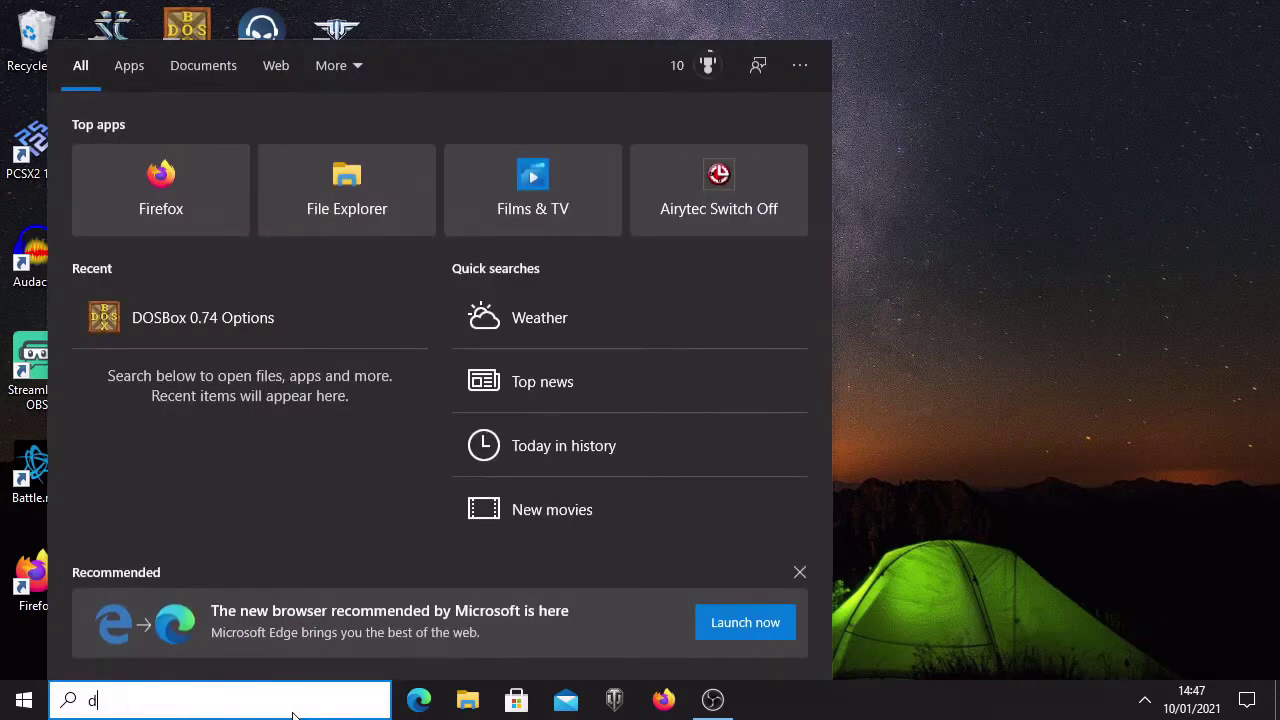
{"action": "type", "text": "osbox"}
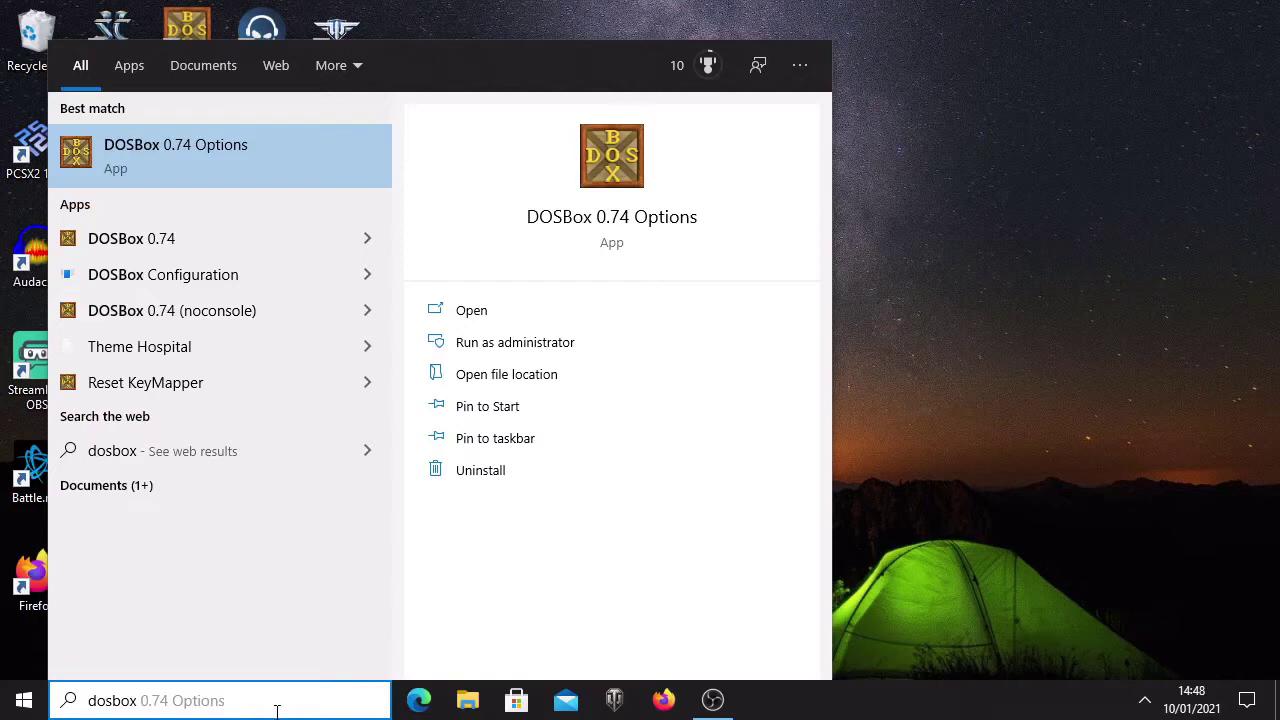
{"action": "left_click", "coordinate": [175, 147]}
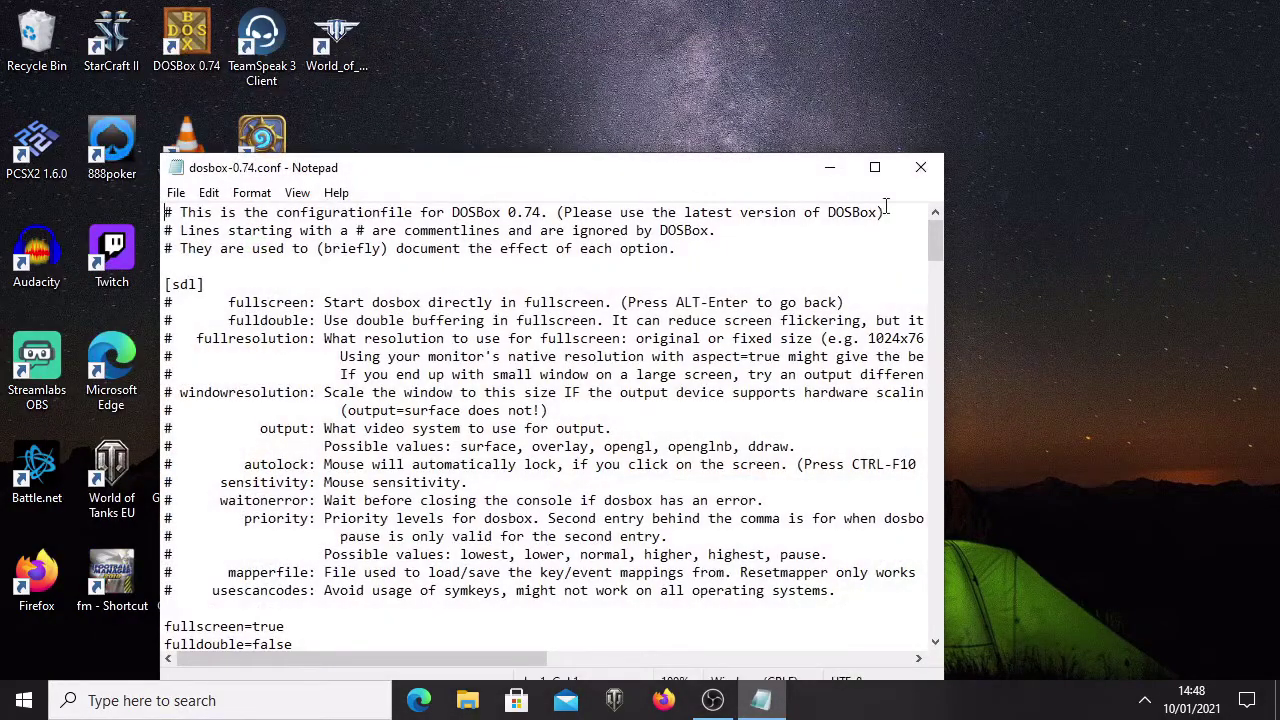
{"action": "left_click", "coordinate": [874, 167]}
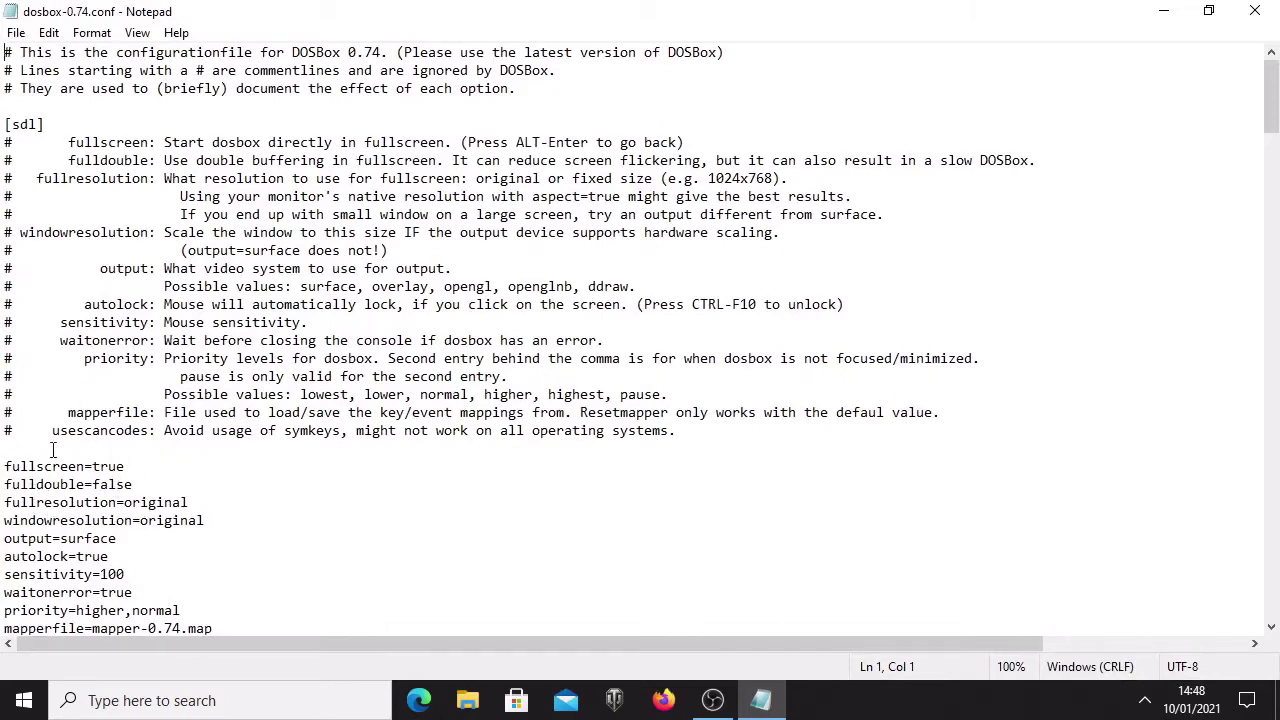
- Retype the fullscreen setting as fullscreen=true
{"action": "left_click", "coordinate": [158, 472]}
{"action": "key", "text": "BackSpace"}
{"action": "key", "text": "BackSpace"}
{"action": "key", "text": "BackSpace"}
{"action": "key", "text": "BackSpace"}
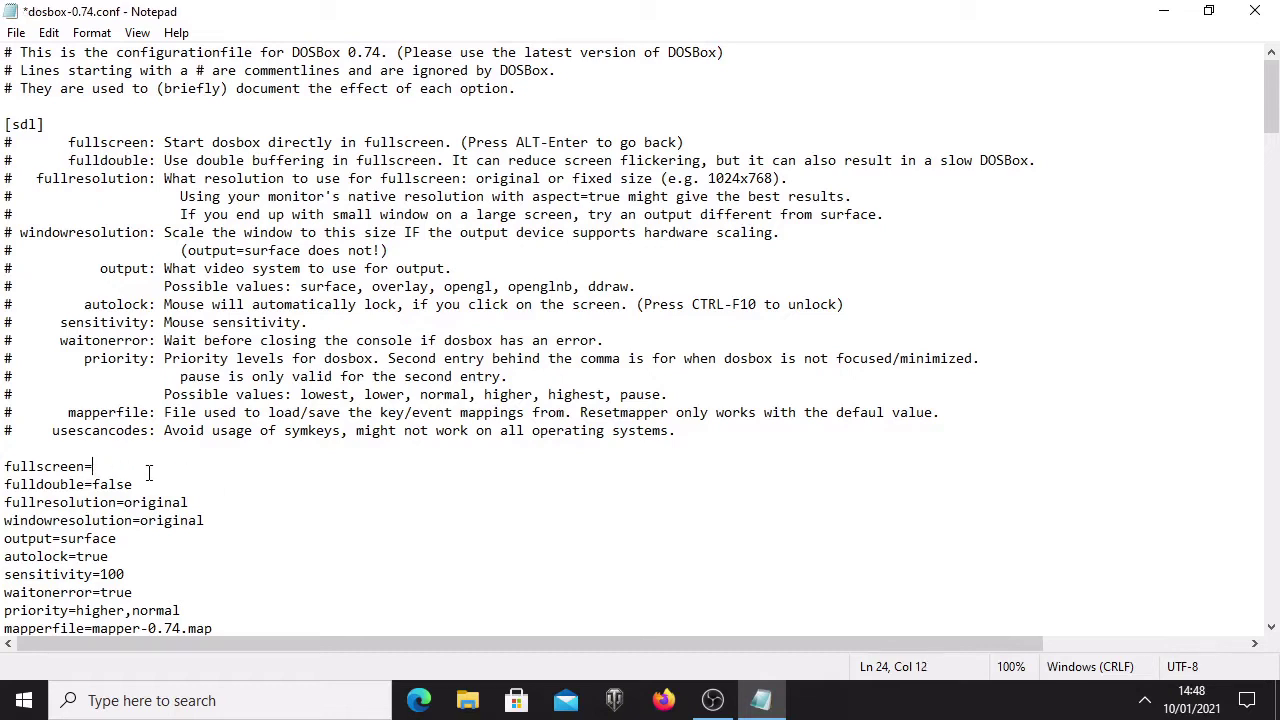
{"action": "type", "text": "true"}
- Close the dosbox-0.74.conf file in Notepad without saving changes
{"action": "left_click", "coordinate": [17, 33]}
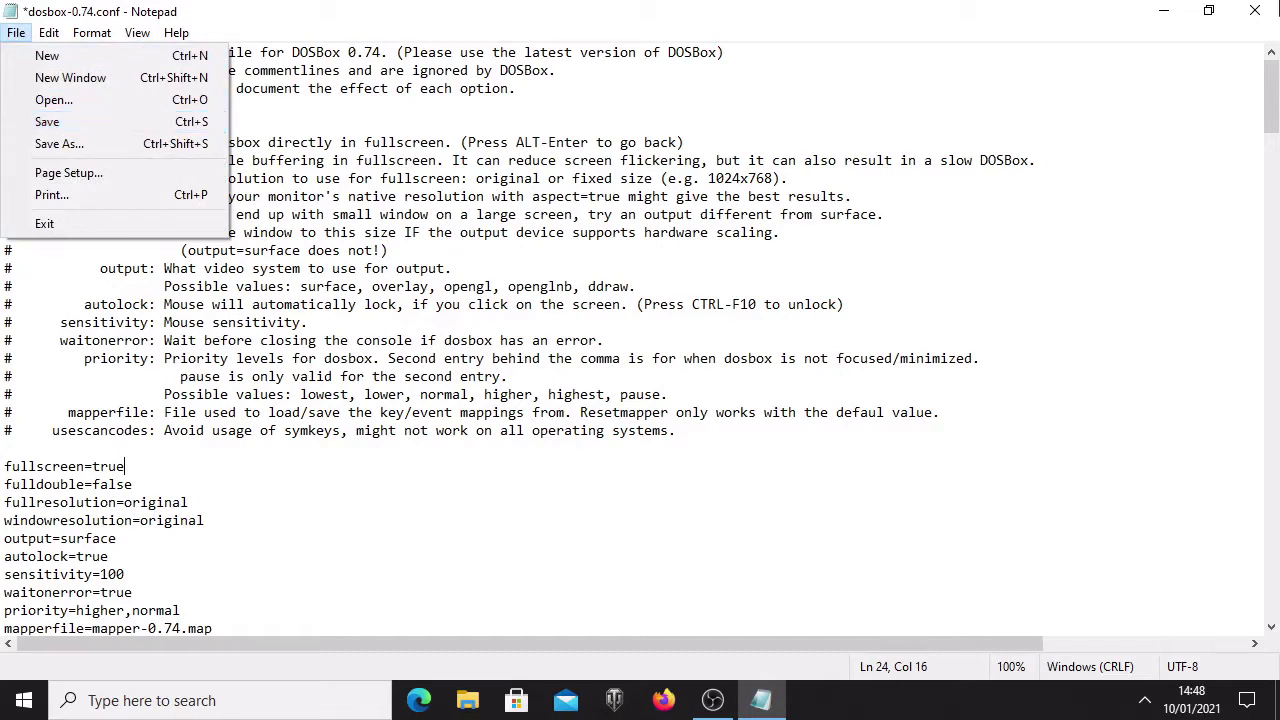
{"action": "left_click", "coordinate": [1254, 11]}
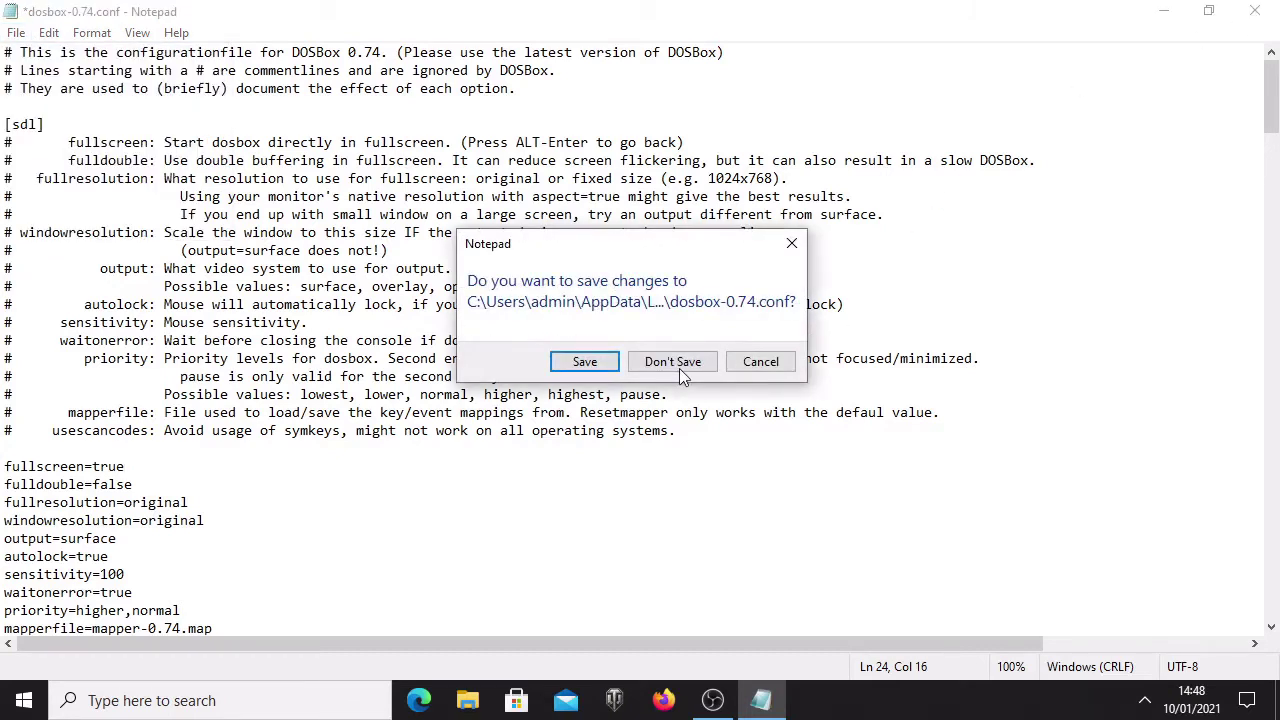
{"action": "left_click", "coordinate": [679, 368]}
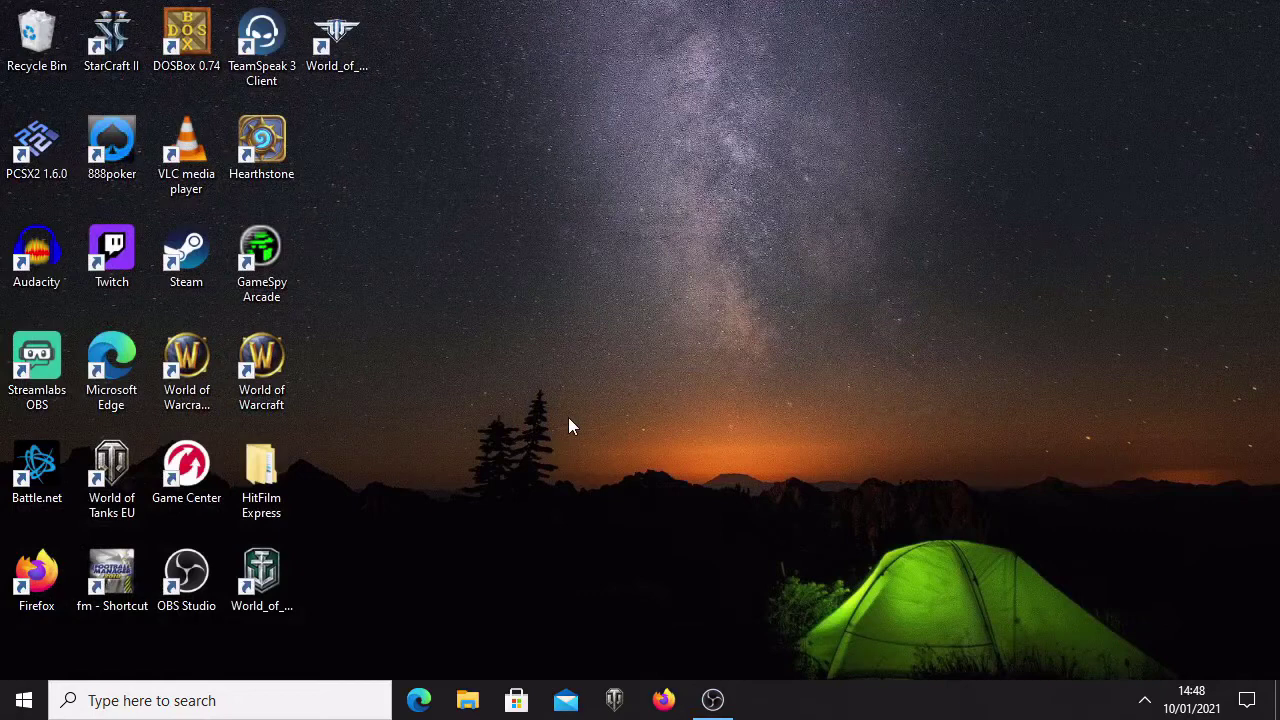
{"action": "mouse_move", "coordinate": [722, 705]}
{"action": "right_click", "coordinate": [703, 461]}
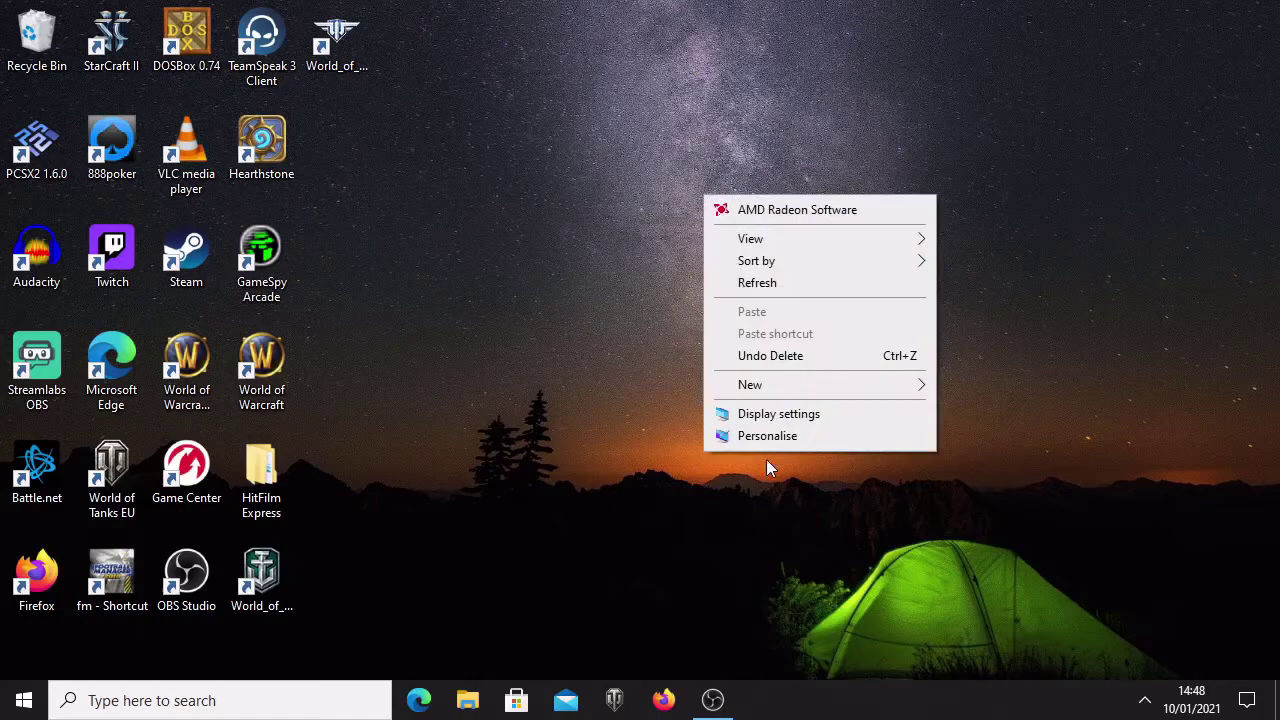
{"action": "left_click", "coordinate": [776, 416]}
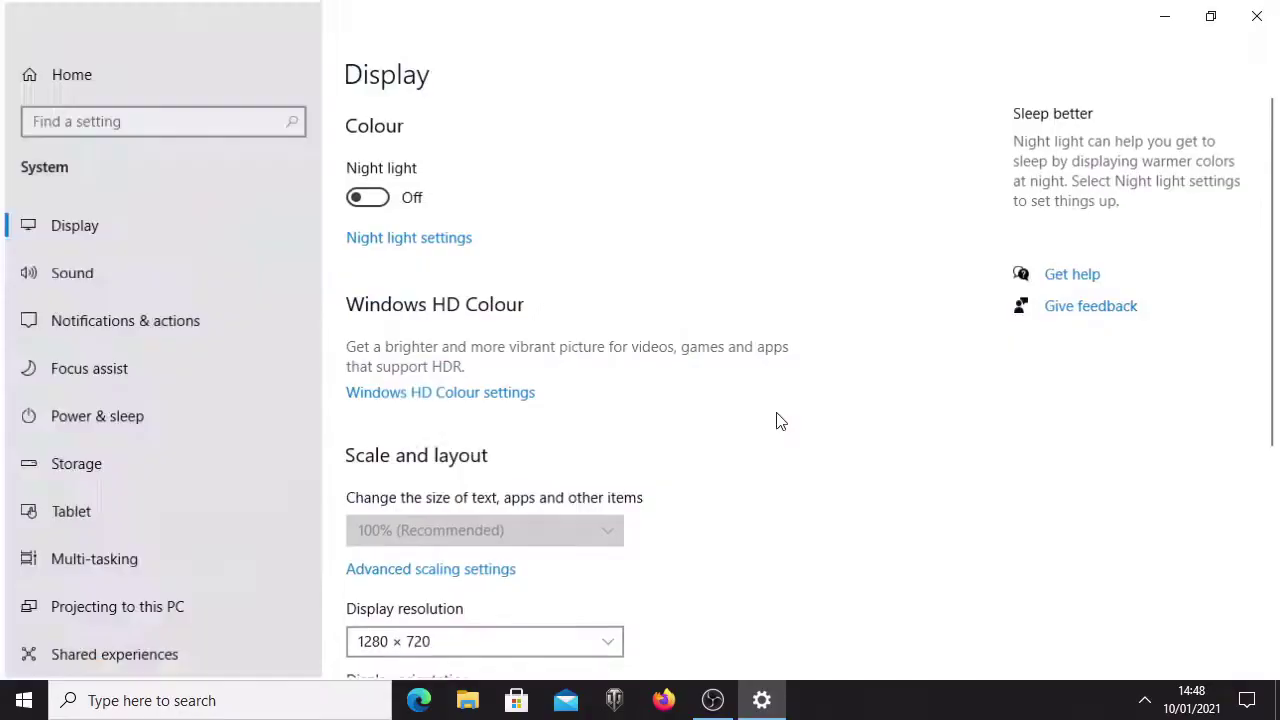
{"action": "scroll", "coordinate": [636, 497], "scroll_direction": "down", "scroll_amount": 2}
{"action": "scroll", "coordinate": [540, 380], "scroll_direction": "down", "scroll_amount": 3}
{"action": "scroll", "coordinate": [432, 260], "scroll_direction": "up", "scroll_amount": 2}
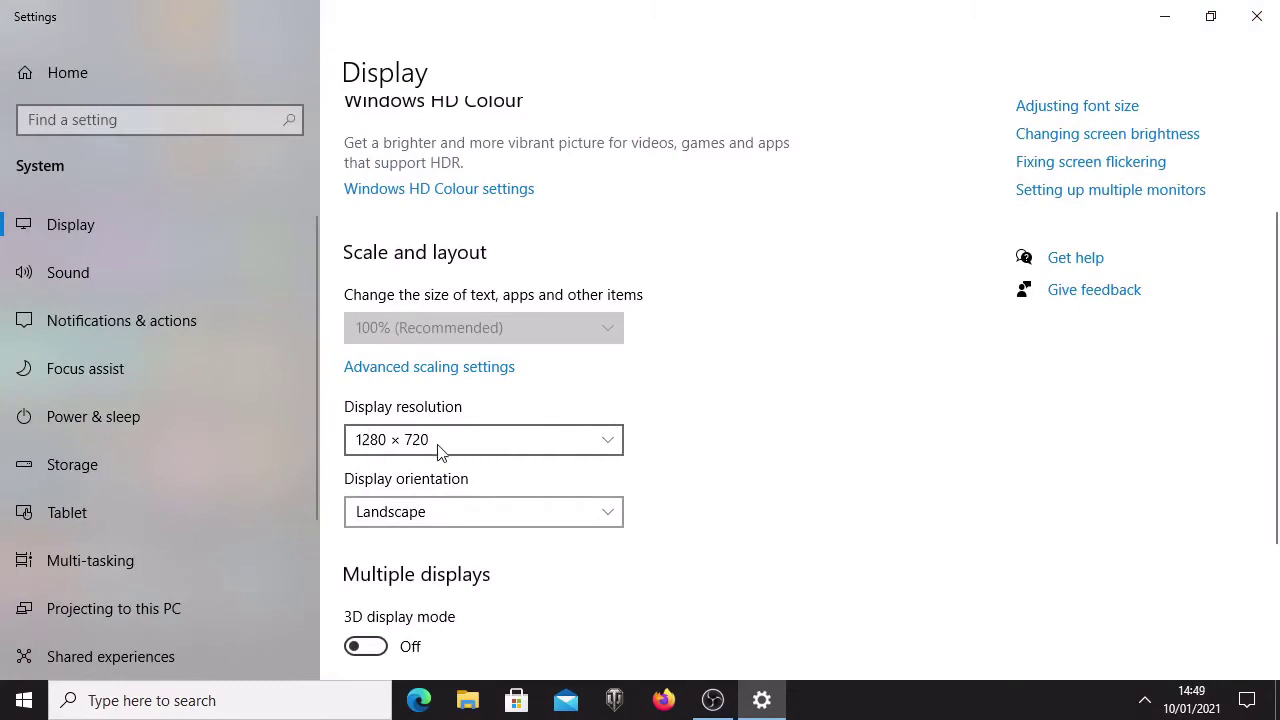
- Return to OBS and check the Add Scene dialog and Sources list without adding anything
{"action": "left_click", "coordinate": [1262, 12]}
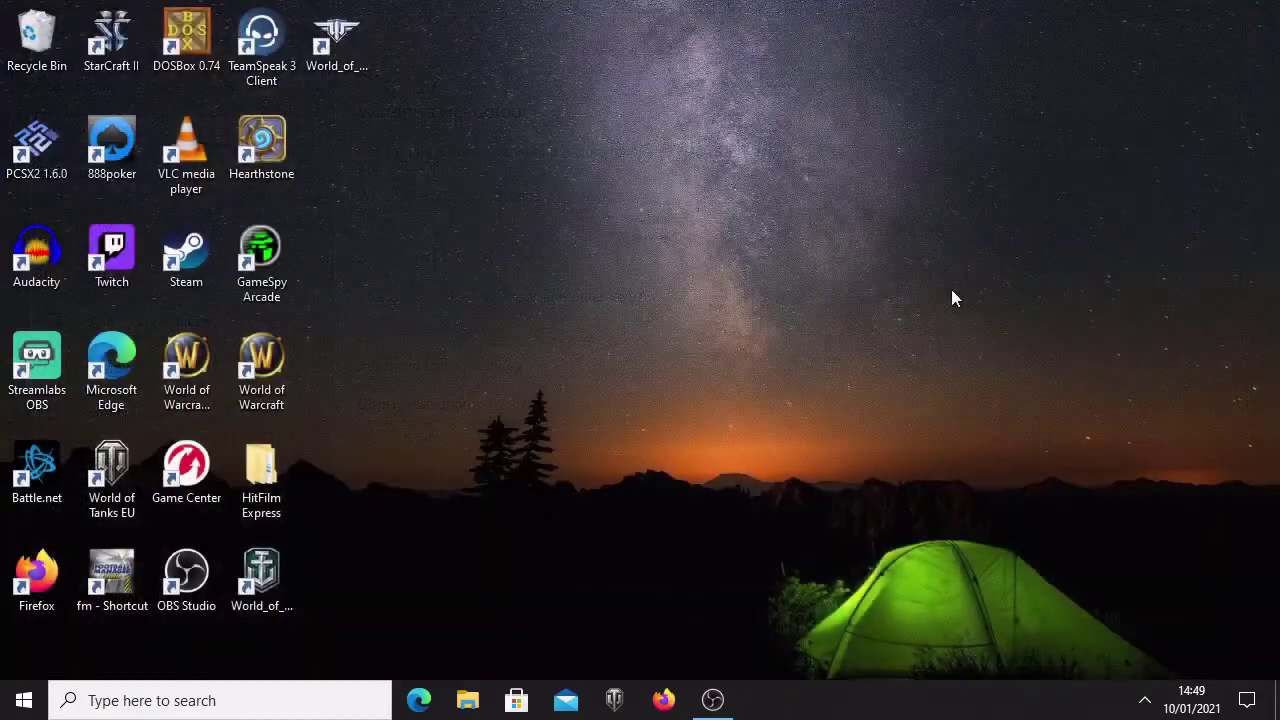
{"action": "left_click", "coordinate": [713, 700]}
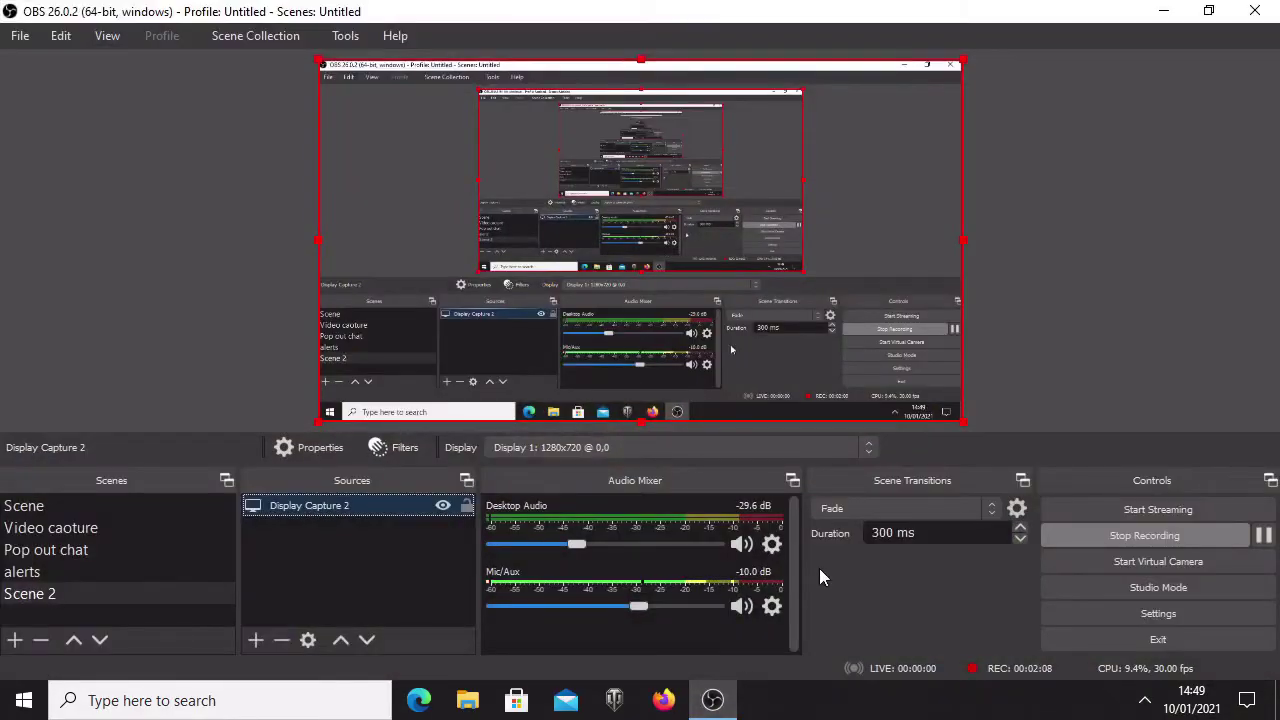
{"action": "left_click", "coordinate": [15, 642]}
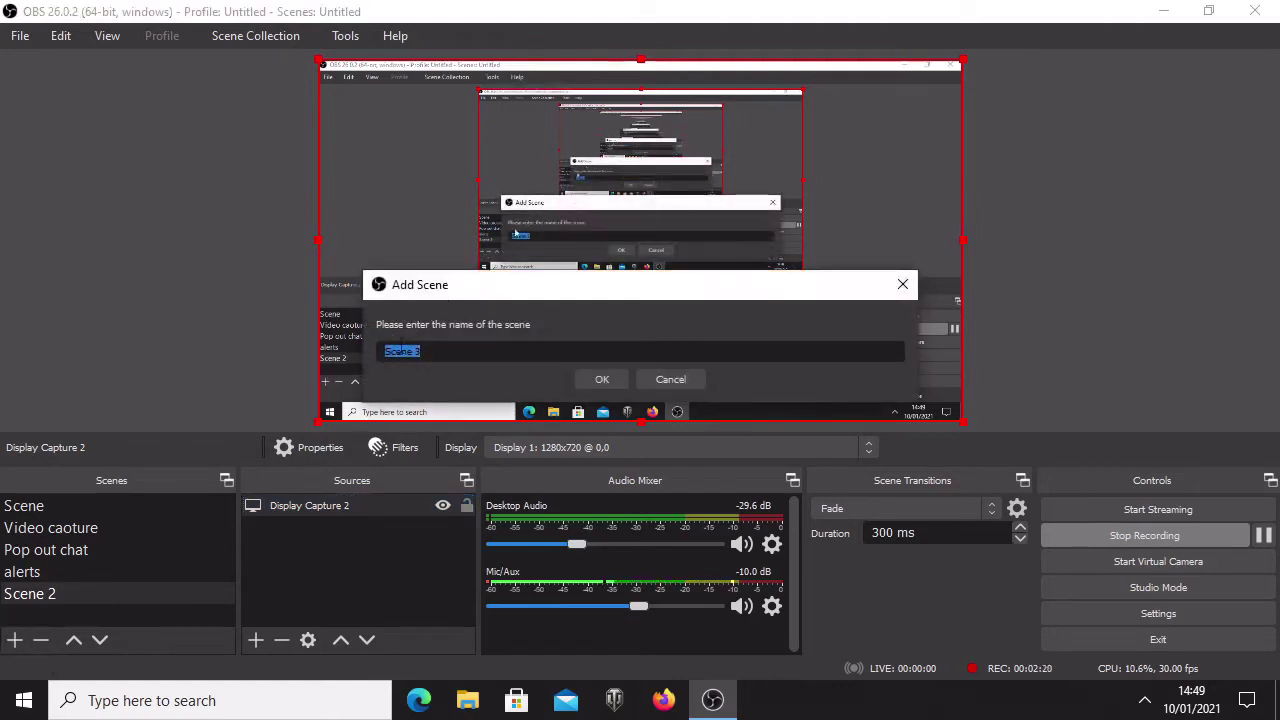
{"action": "left_click", "coordinate": [671, 379]}
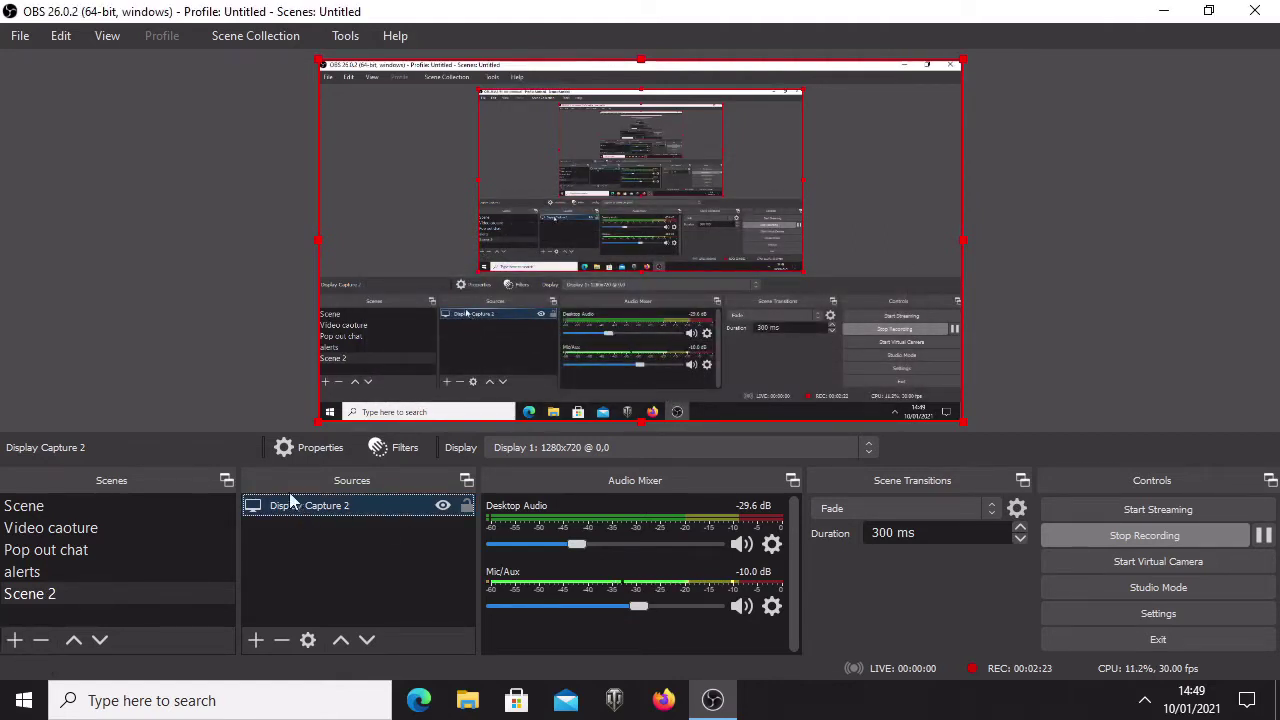
{"action": "left_click", "coordinate": [254, 646]}
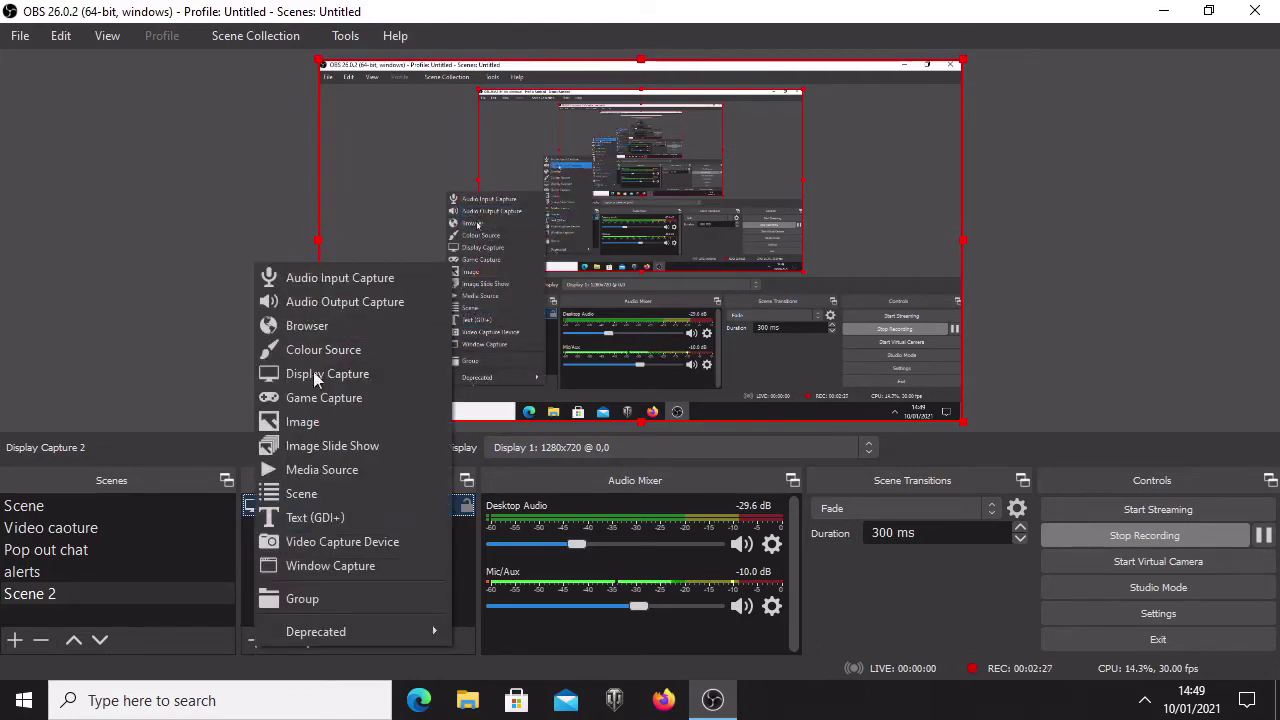
{"action": "left_click", "coordinate": [268, 668]}
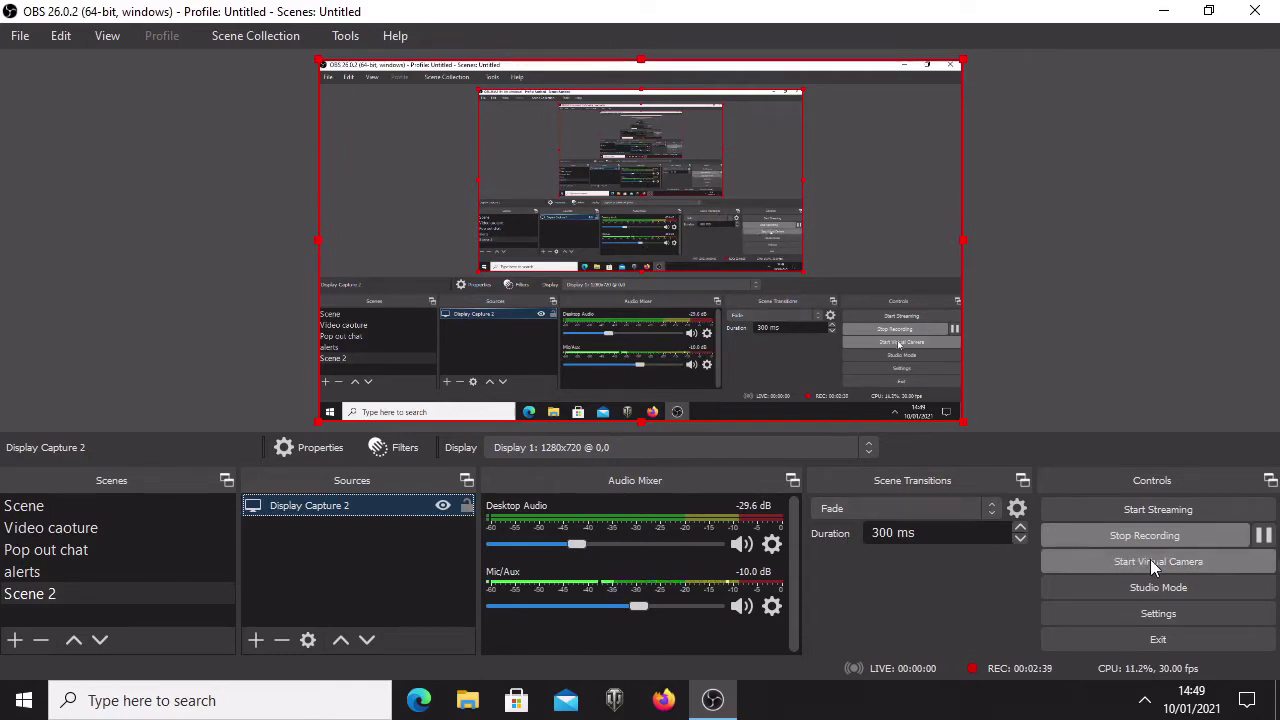
- Open Settings, check the 1280x720 Video page, and go to the Output page
{"action": "left_click", "coordinate": [1141, 615]}
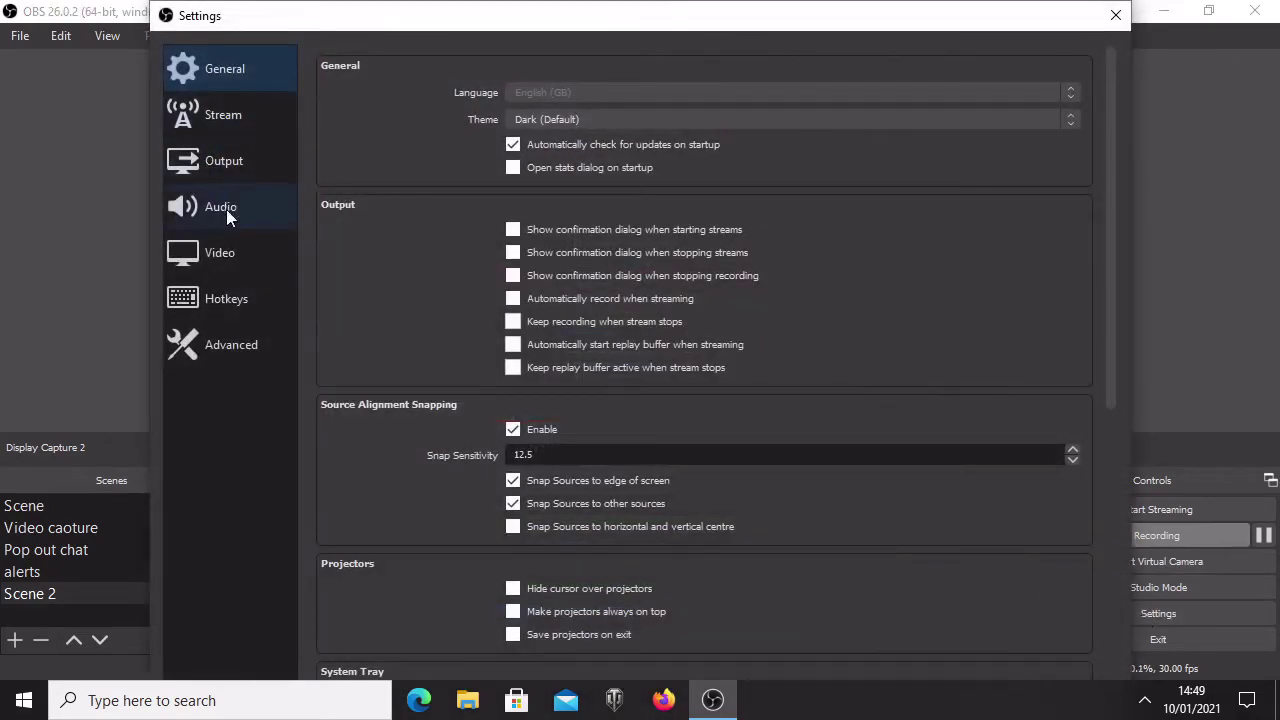
{"action": "left_click", "coordinate": [229, 238]}
{"action": "left_click", "coordinate": [222, 161]}
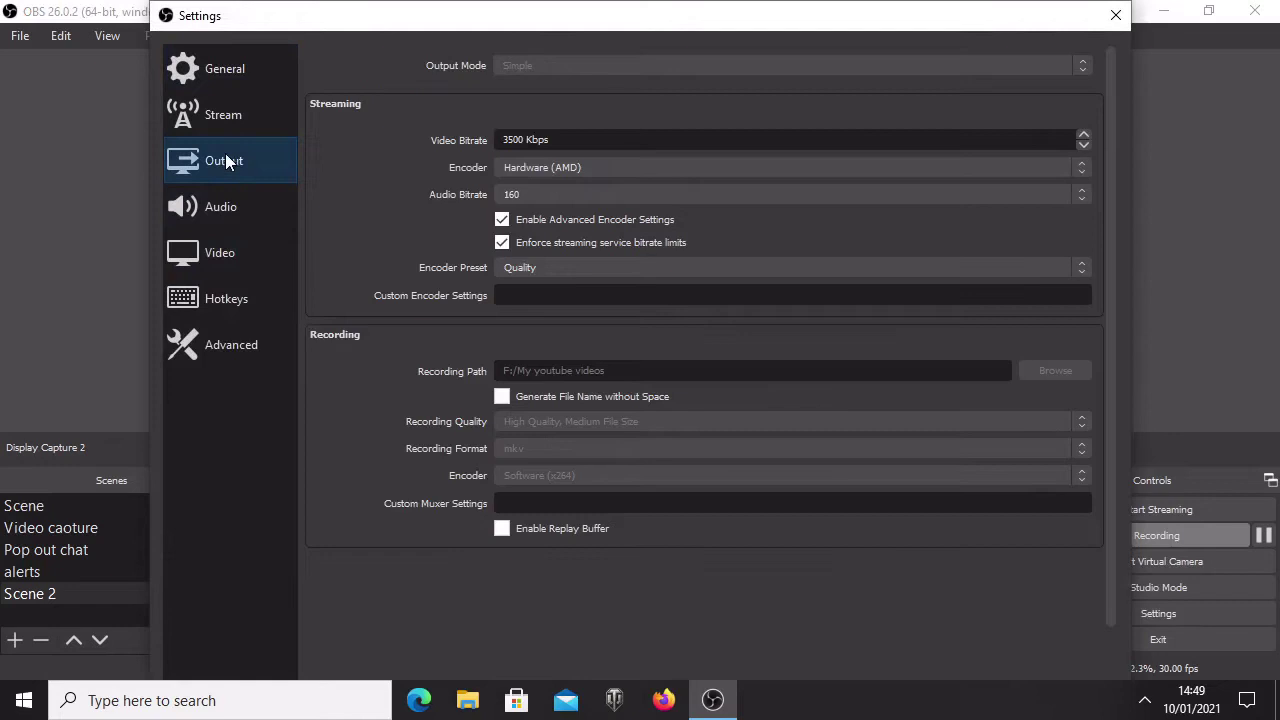
{"action": "left_click", "coordinate": [212, 266]}
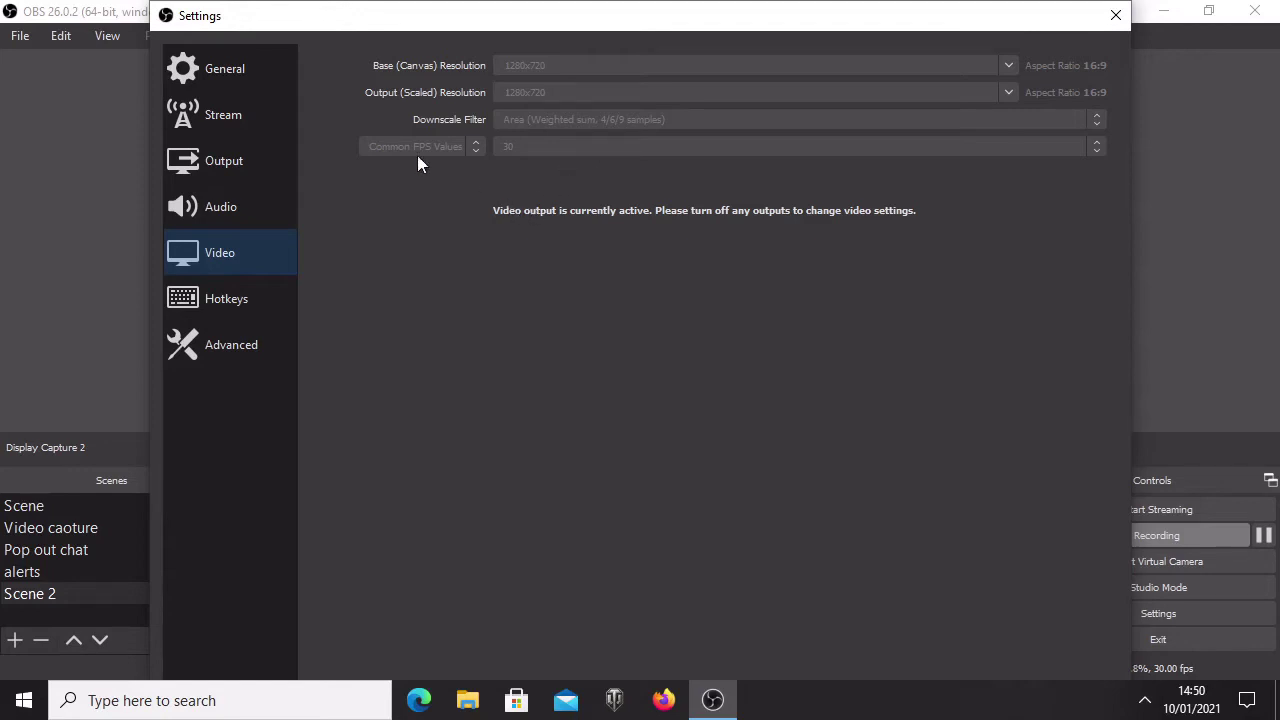
{"action": "left_click", "coordinate": [211, 164]}
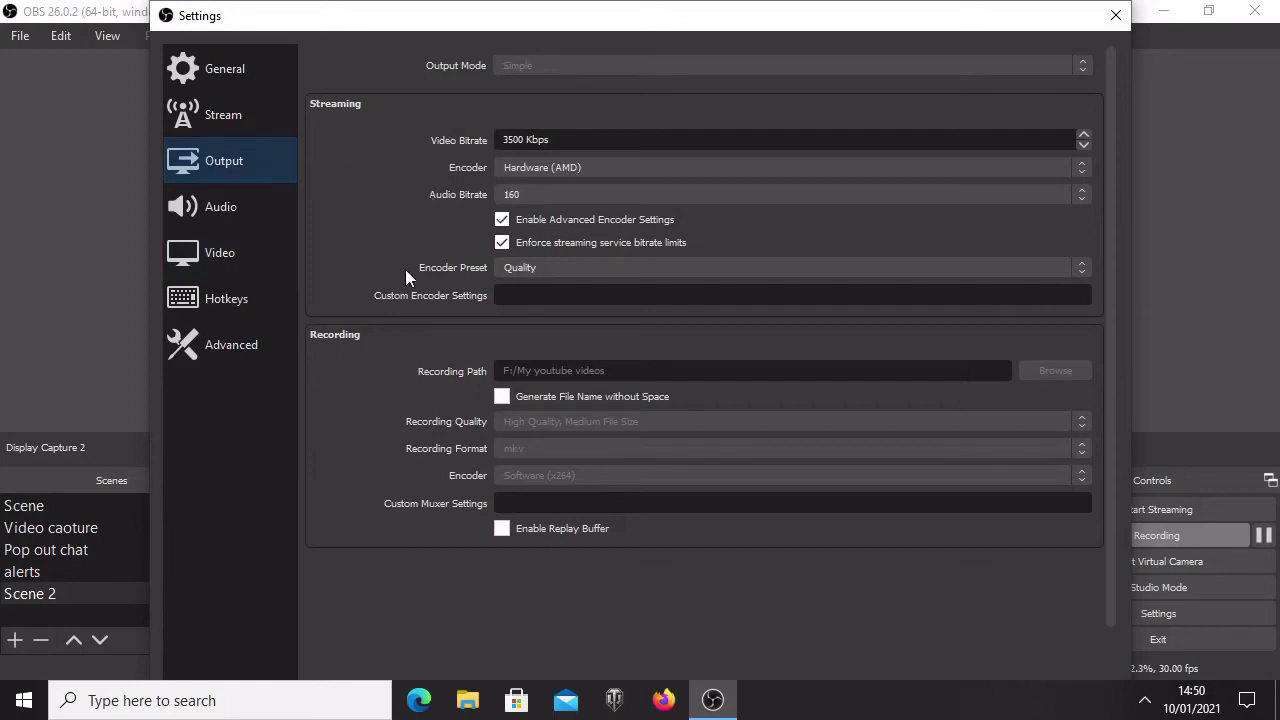
- Check the Encoder Preset list twice, leaving it on Quality
{"action": "left_click", "coordinate": [624, 263]}
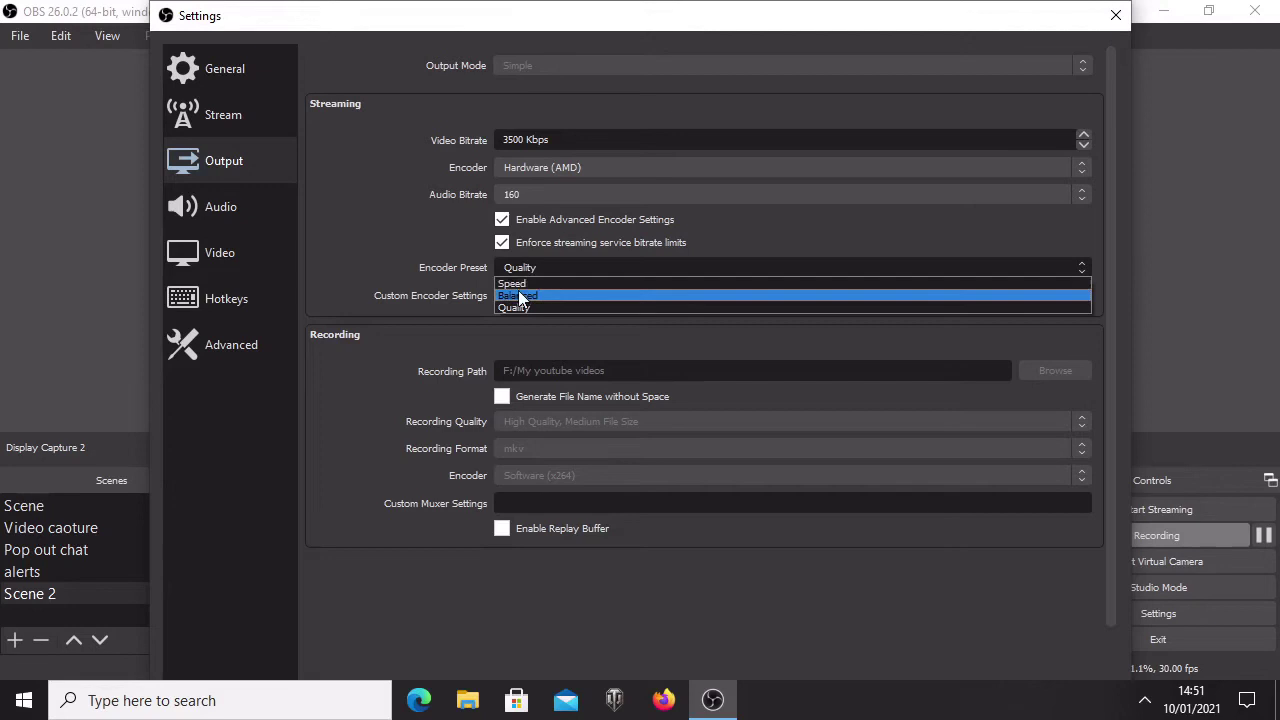
{"action": "left_click", "coordinate": [382, 215]}
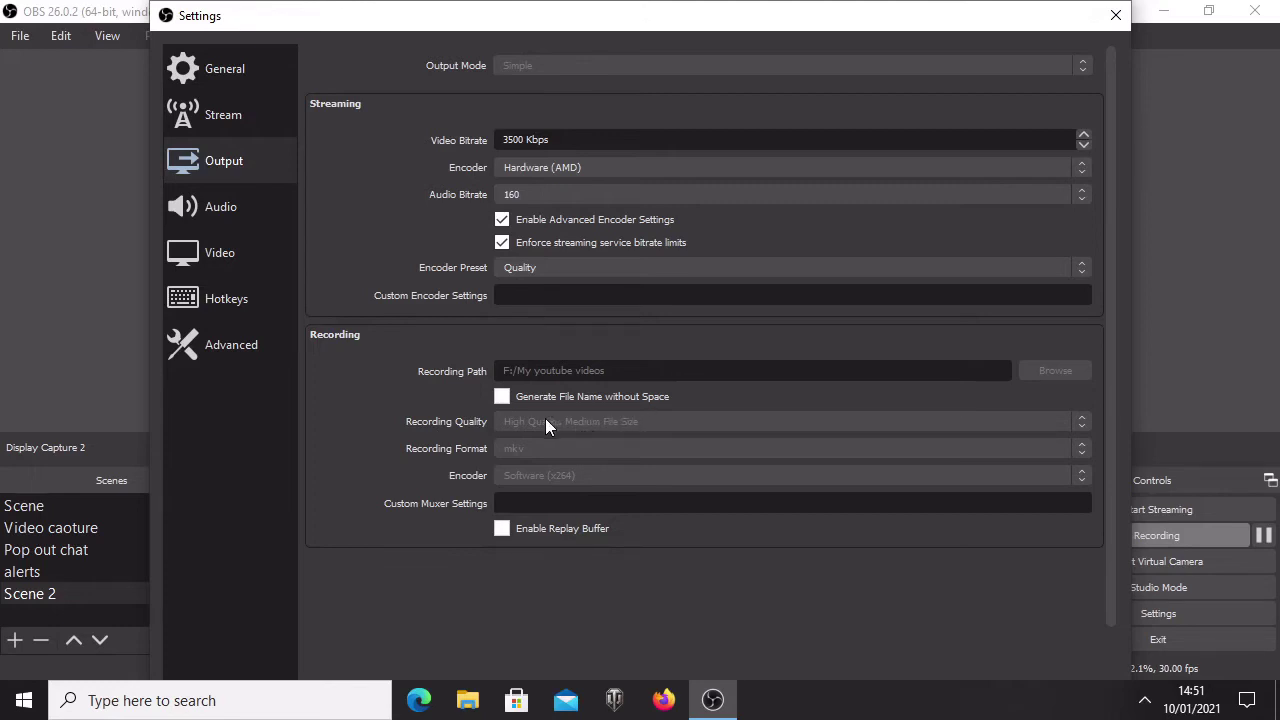
{"action": "left_click", "coordinate": [590, 267]}
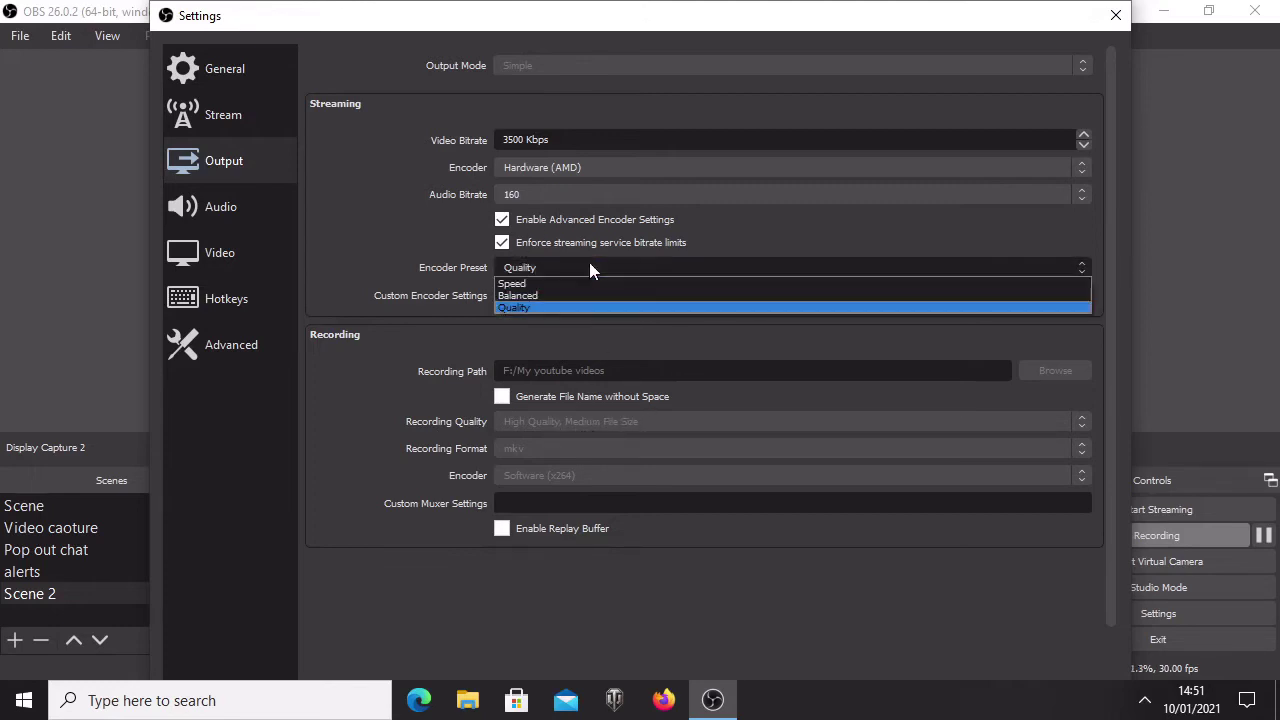
{"action": "left_click", "coordinate": [415, 232]}
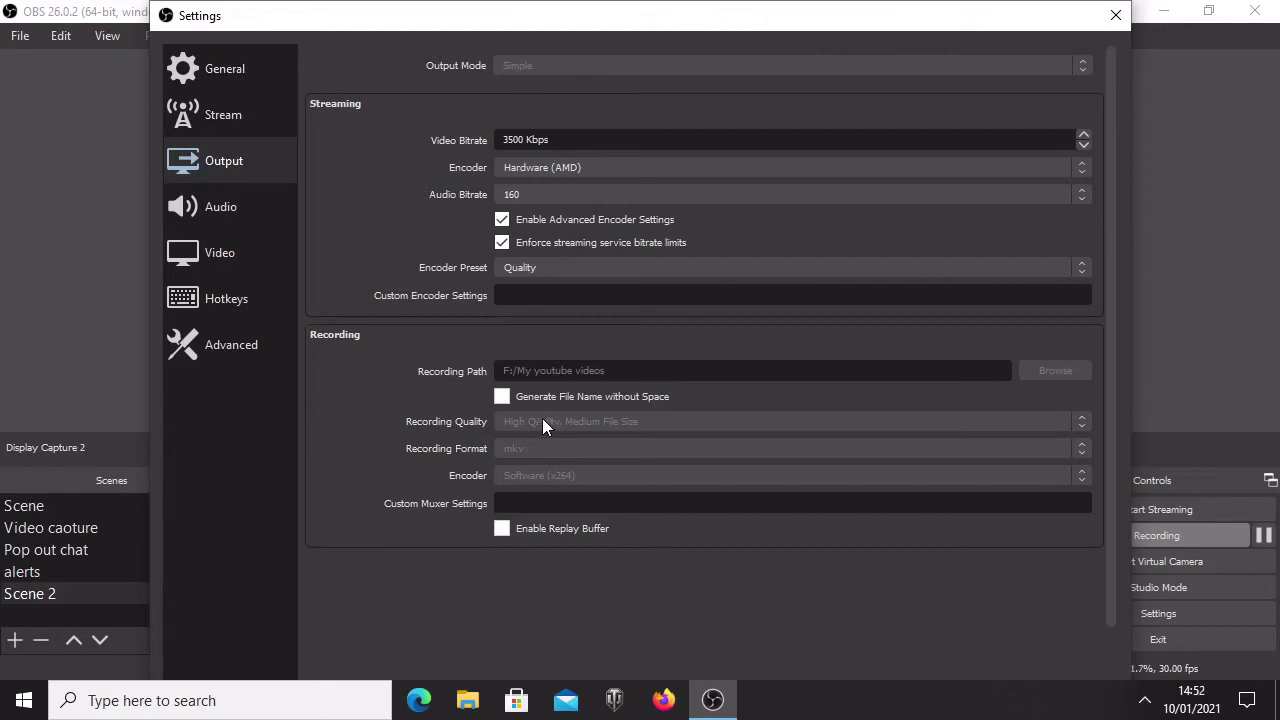
- Review the Advanced and Video settings pages, then close the Settings window
{"action": "left_click", "coordinate": [240, 347]}
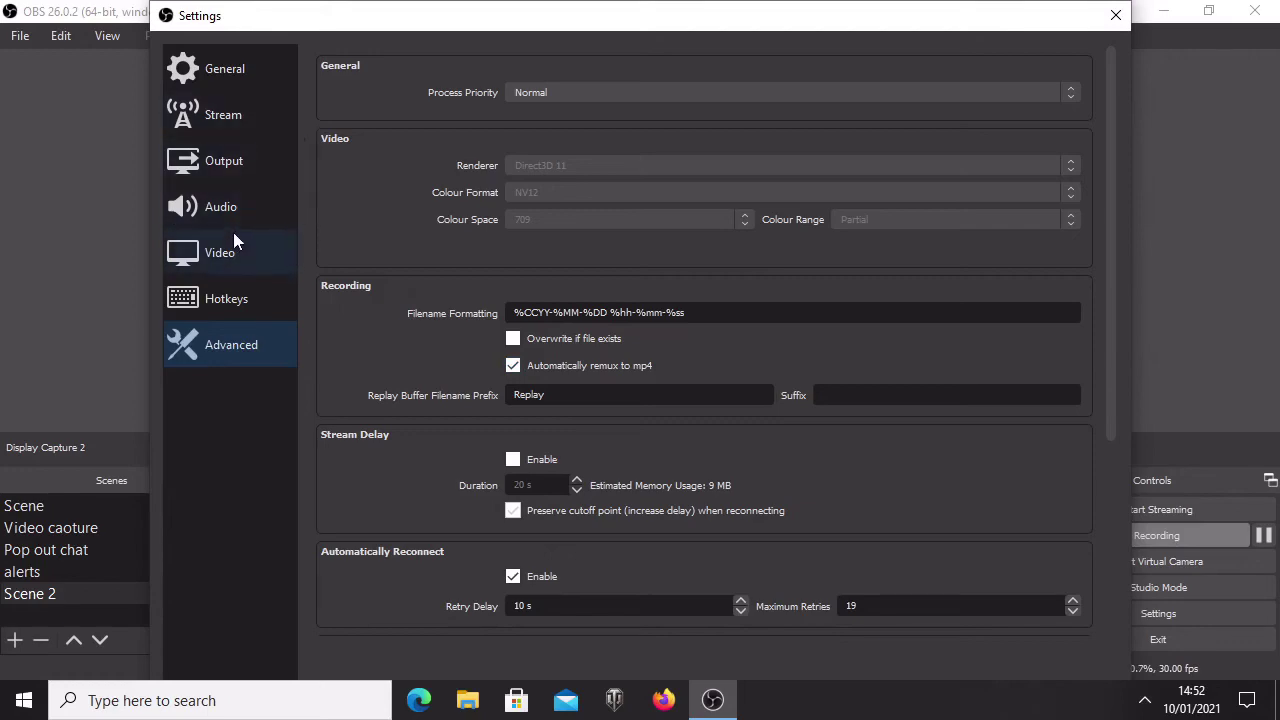
{"action": "left_click", "coordinate": [236, 257]}
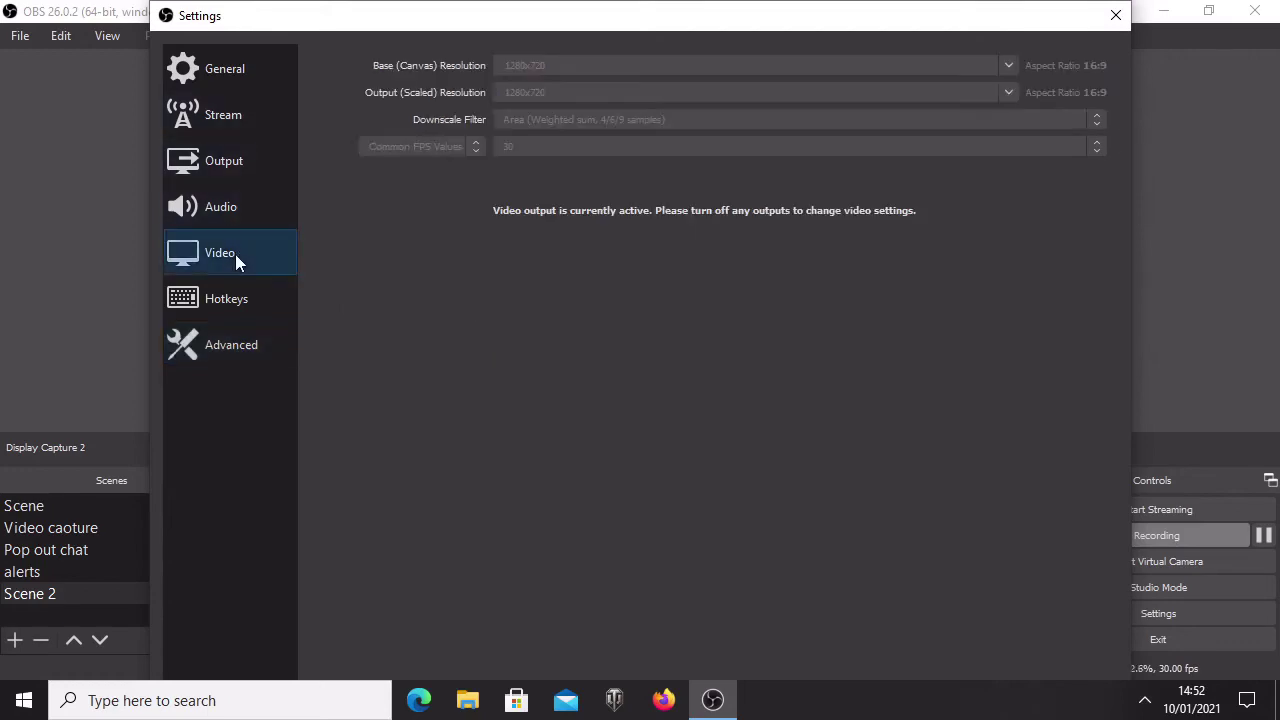
{"action": "left_click", "coordinate": [1116, 16]}
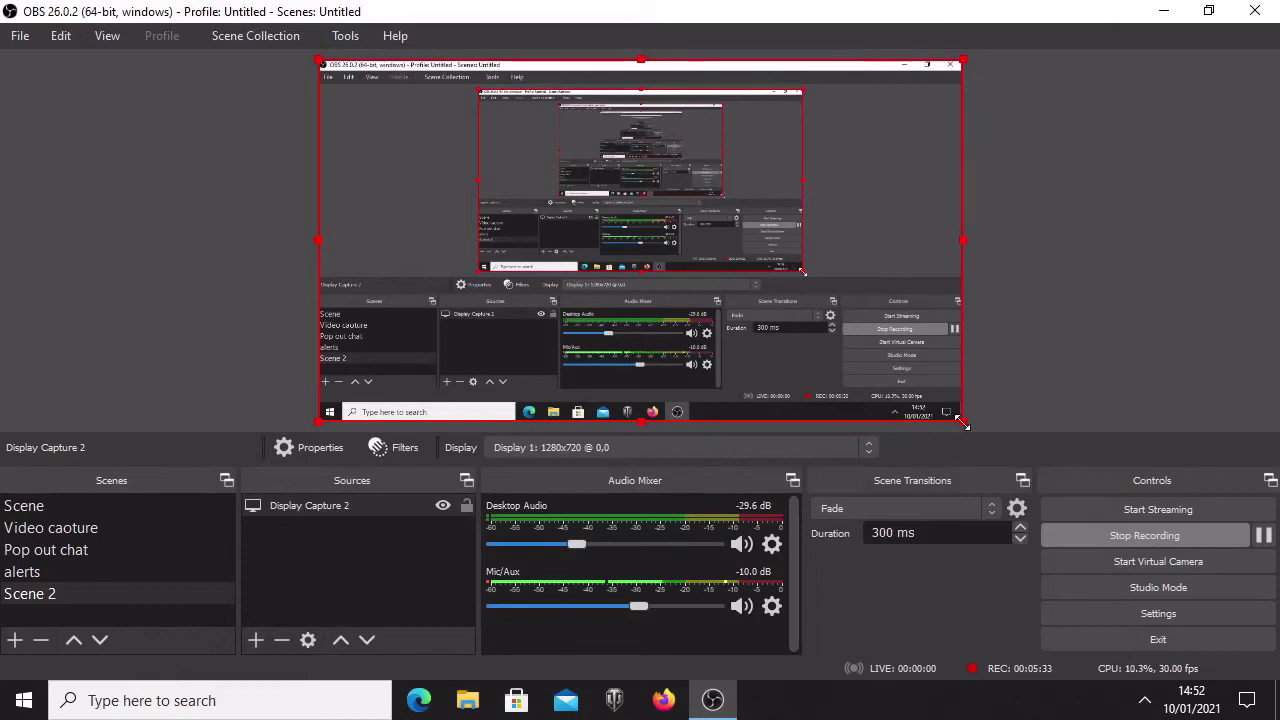
- Resize and move Display Capture 2 to fill the preview canvas, then deselect it
{"action": "left_click_drag", "start_coordinate": [962, 422], "coordinate": [1265, 652]}
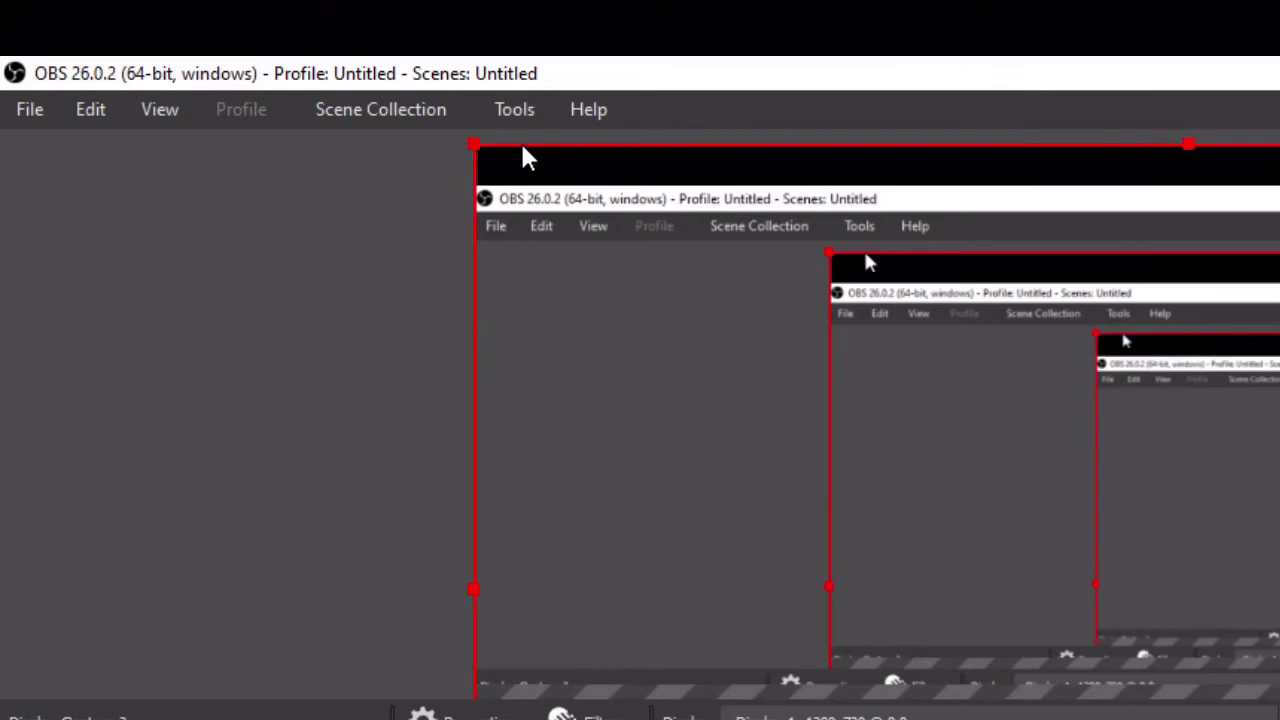
{"action": "left_click_drag", "start_coordinate": [528, 158], "coordinate": [604, 202]}
{"action": "left_click_drag", "start_coordinate": [1279, 534], "coordinate": [969, 534]}
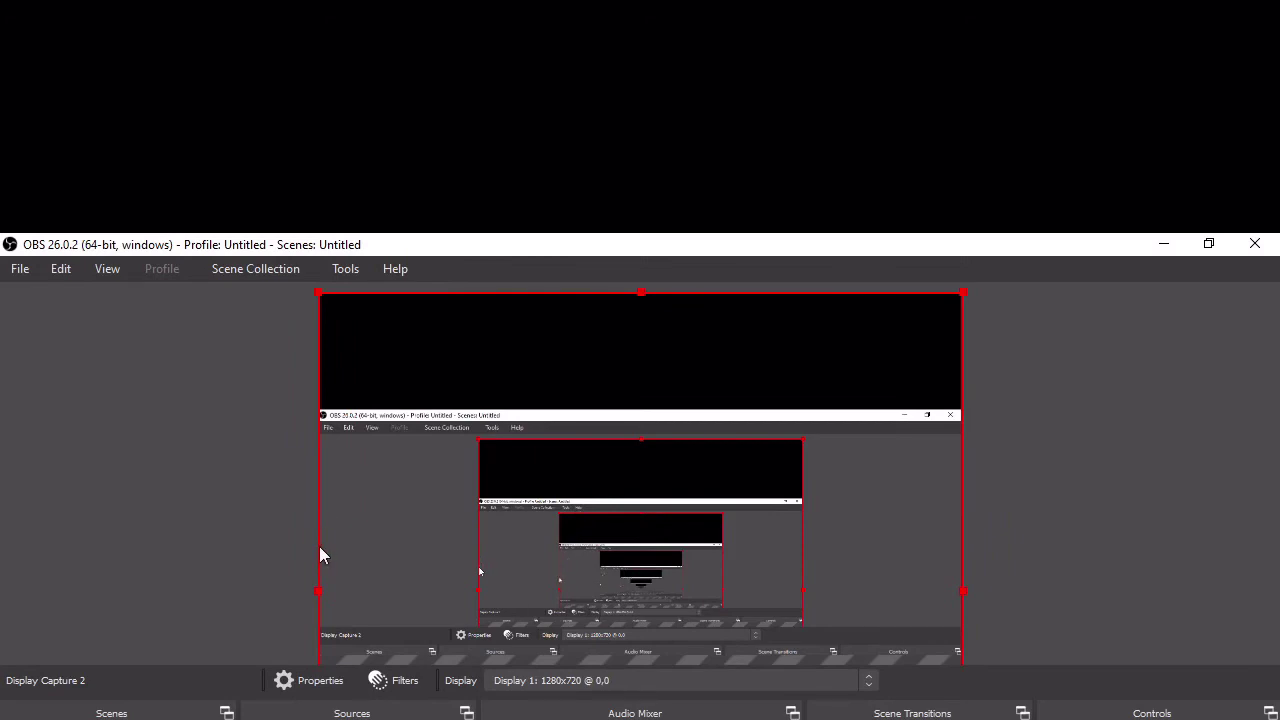
{"action": "left_click_drag", "start_coordinate": [320, 551], "coordinate": [330, 385]}
{"action": "left_click_drag", "start_coordinate": [330, 67], "coordinate": [330, 20]}
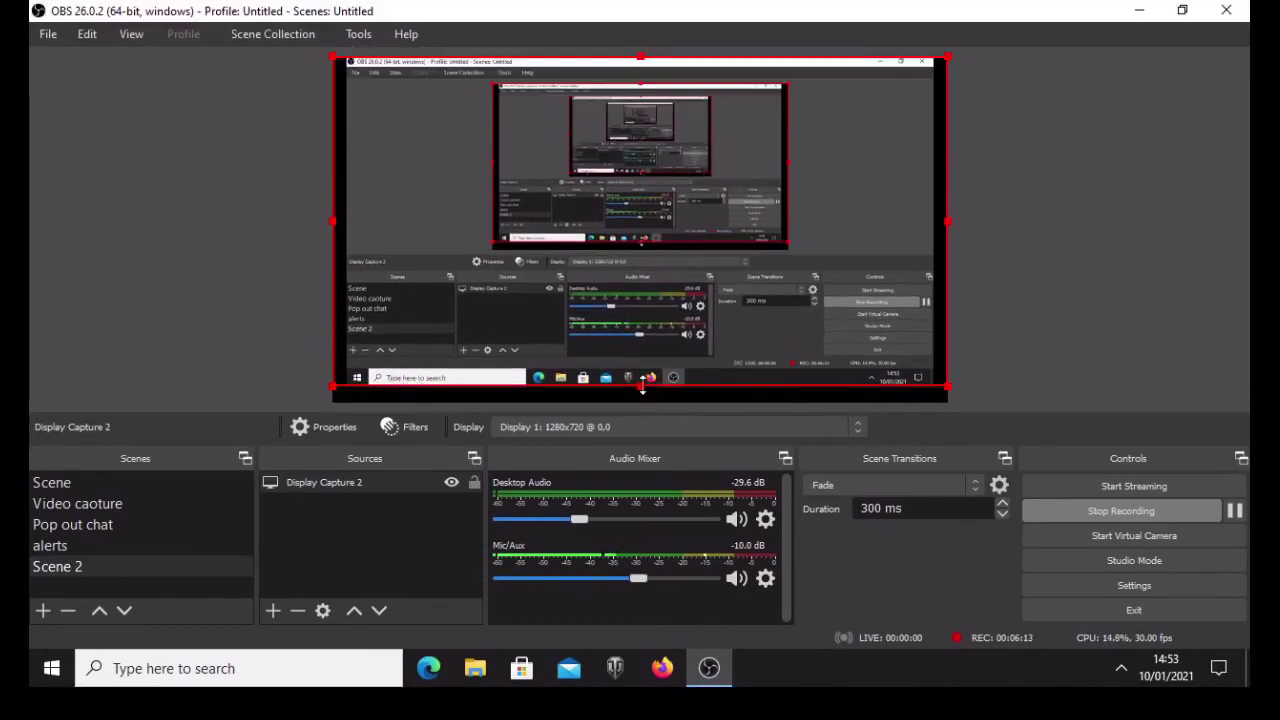
{"action": "left_click_drag", "start_coordinate": [641, 387], "coordinate": [640, 400]}
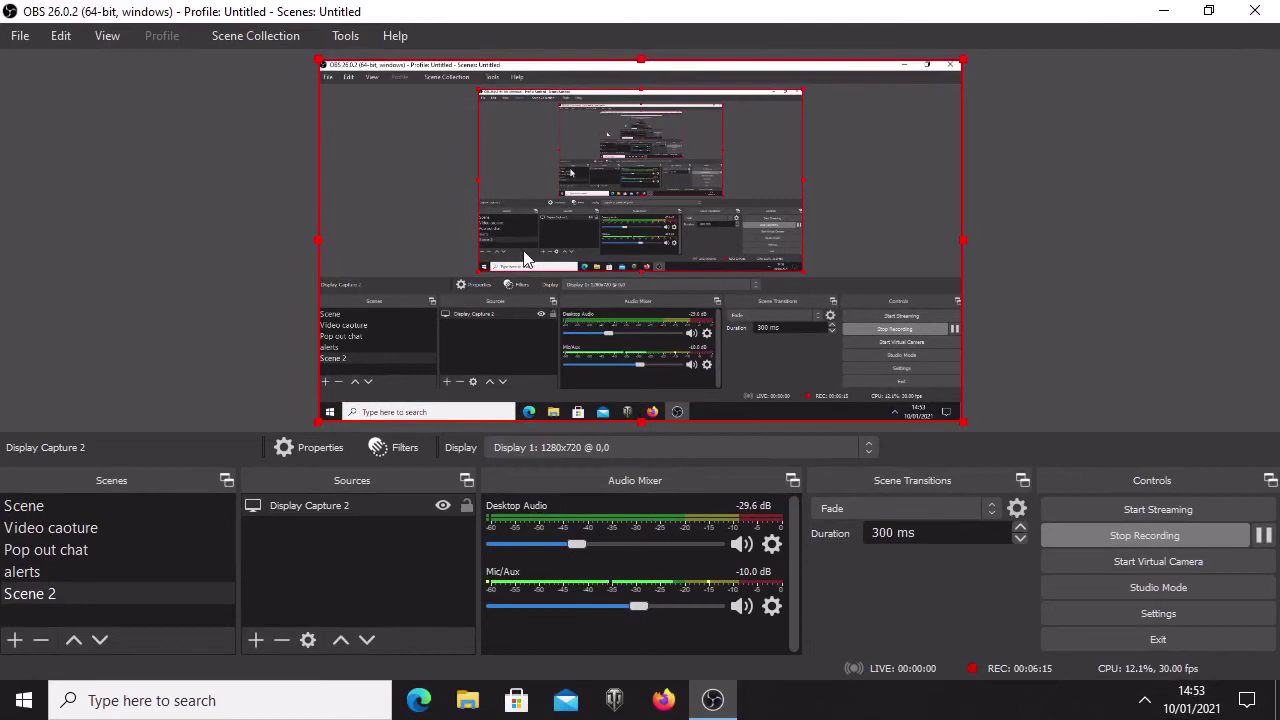
{"action": "left_click", "coordinate": [1063, 237]}
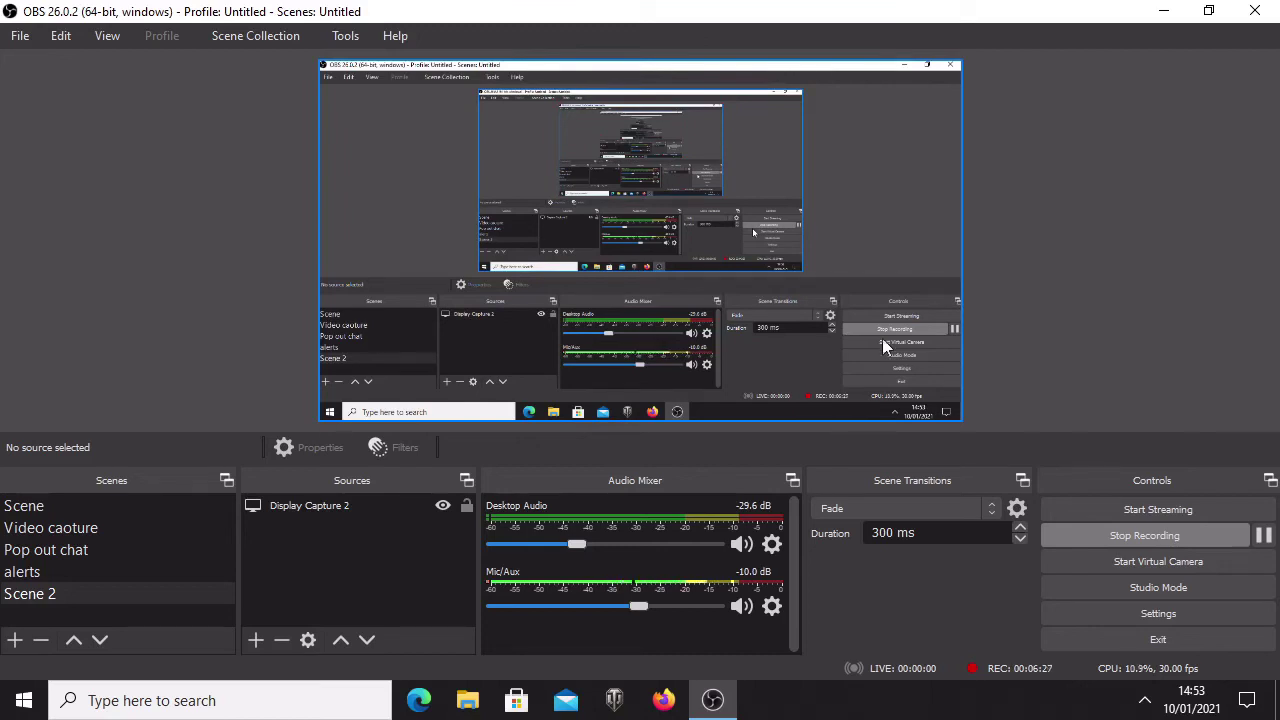
- Minimize OBS and browse File Explorer to Seagate (F:) > gog games > civ > civ
{"action": "left_click", "coordinate": [1164, 11]}
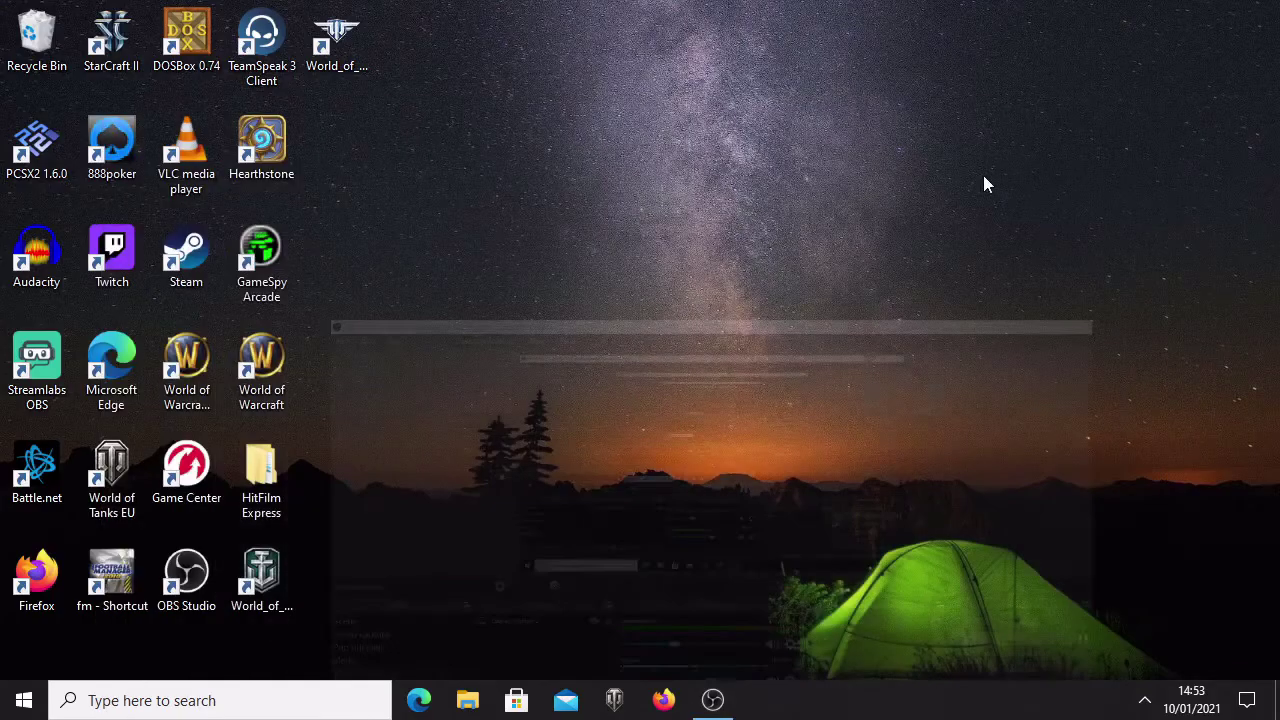
{"action": "left_click", "coordinate": [467, 700]}
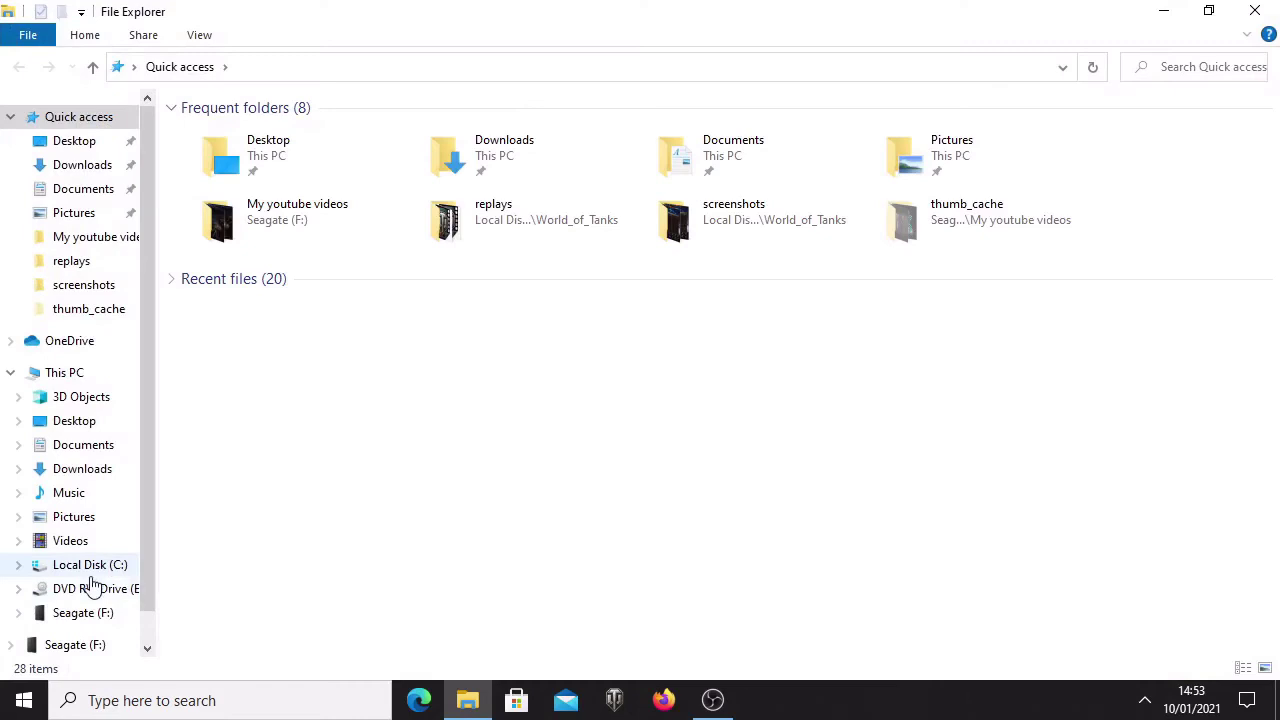
{"action": "left_click", "coordinate": [83, 613]}
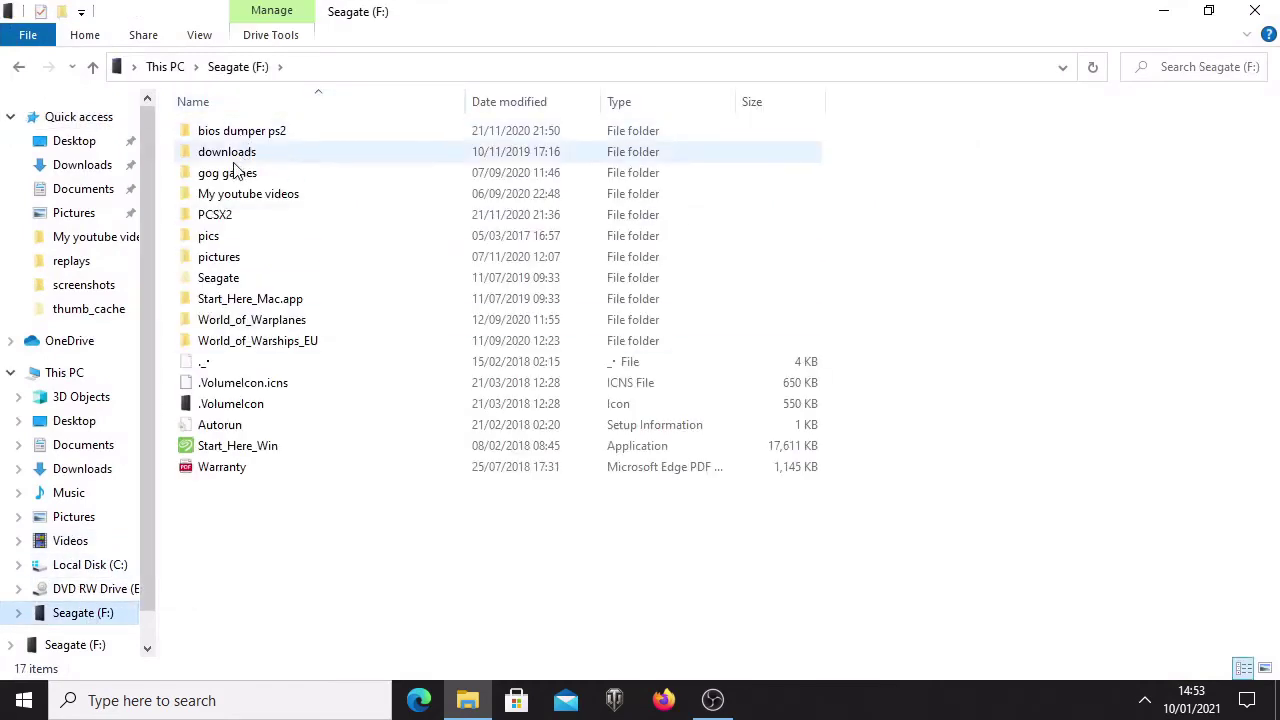
{"action": "double_click", "coordinate": [235, 172]}
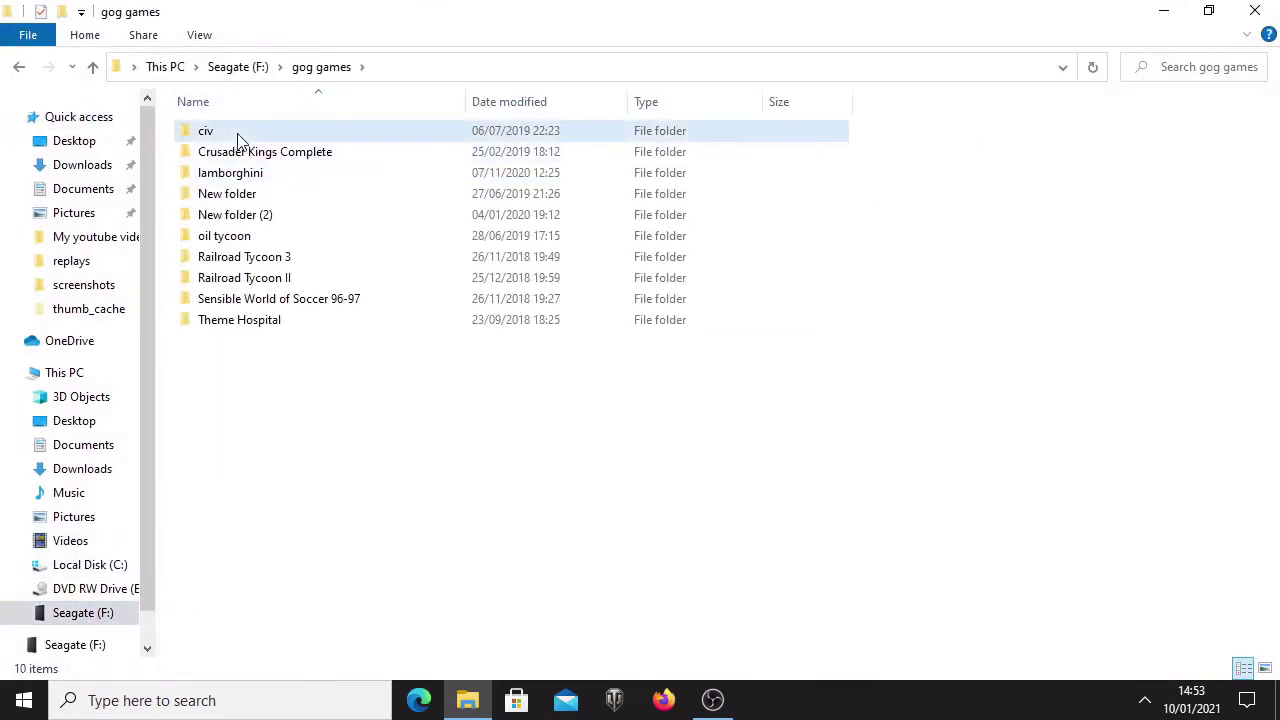
{"action": "double_click", "coordinate": [238, 138]}
{"action": "double_click", "coordinate": [238, 138]}
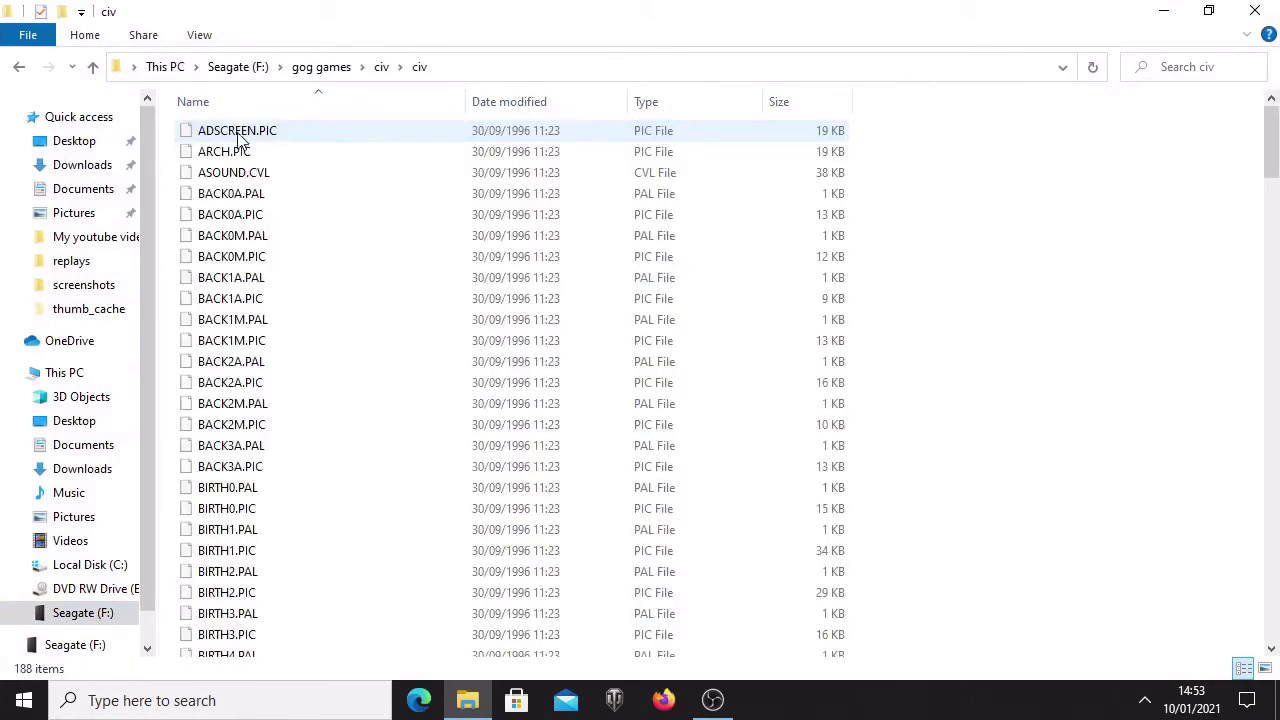
- Drag the CIV program onto the DOSBox desktop shortcut to launch it
{"action": "left_click_drag", "start_coordinate": [1273, 128], "coordinate": [1275, 290]}
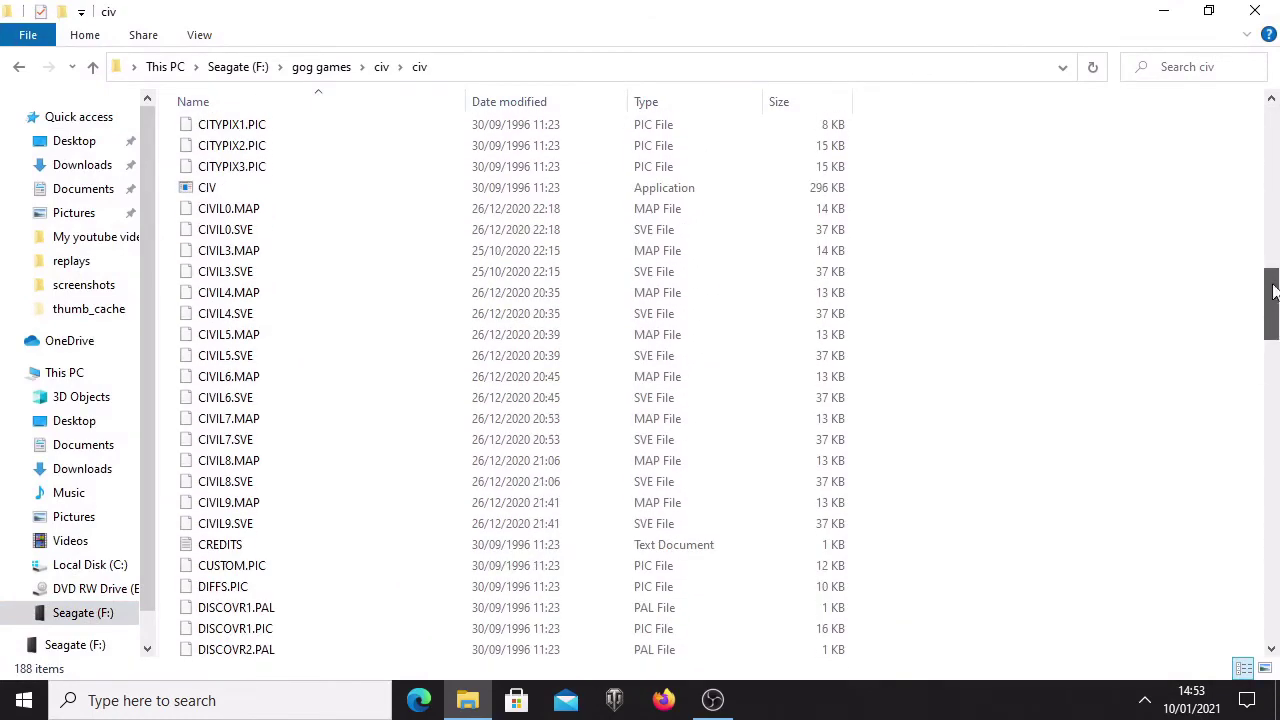
{"action": "left_click", "coordinate": [1208, 10]}
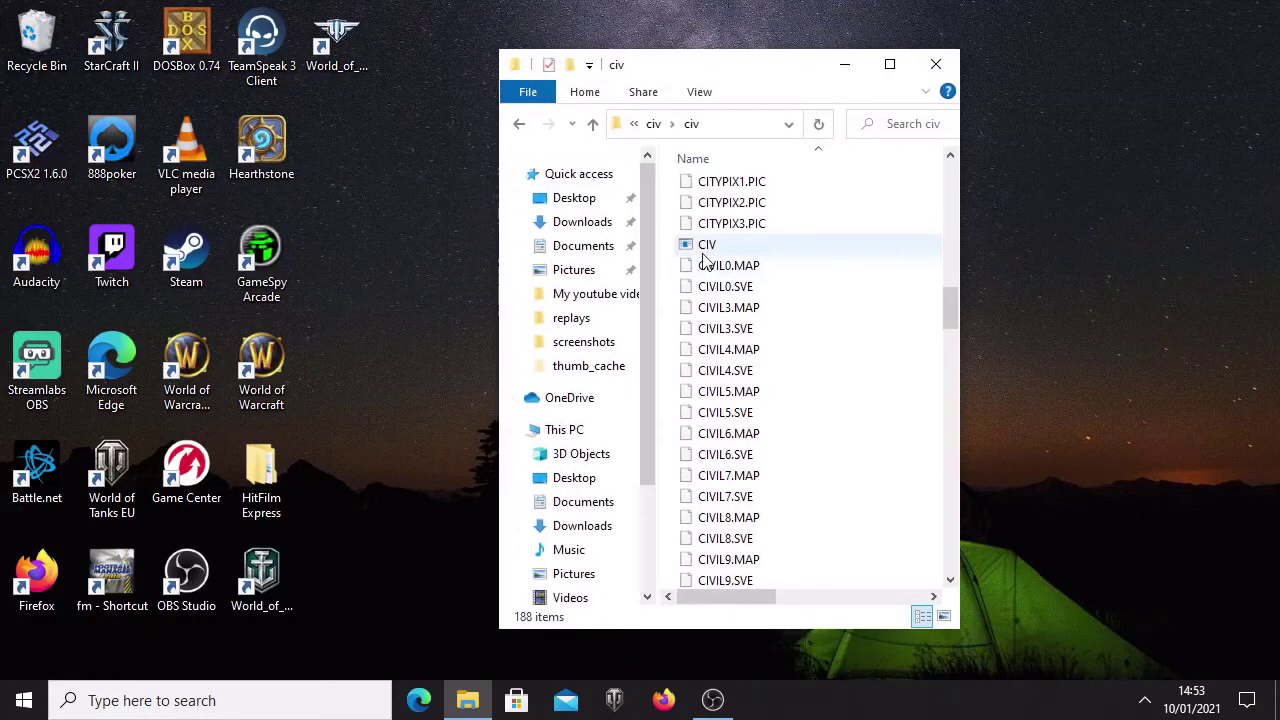
{"action": "left_click_drag", "start_coordinate": [706, 248], "coordinate": [199, 65]}
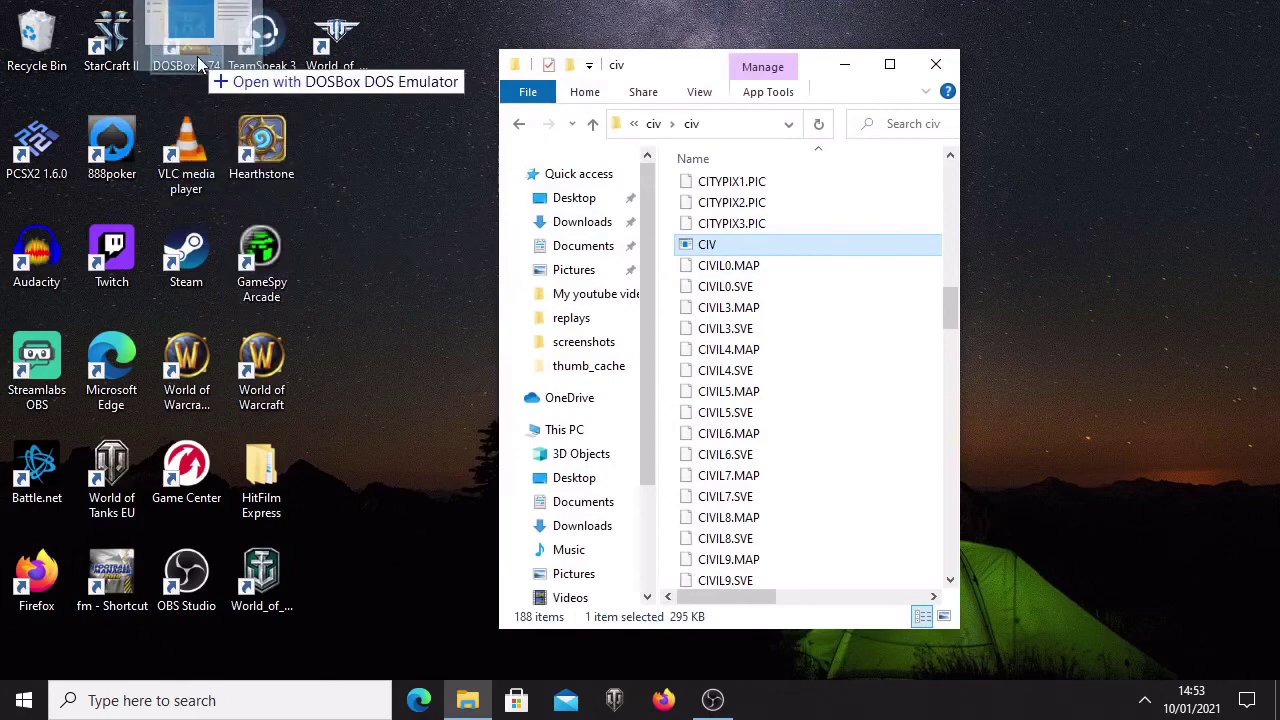
{"action": "left_click_drag", "start_coordinate": [199, 65], "coordinate": [199, 65]}
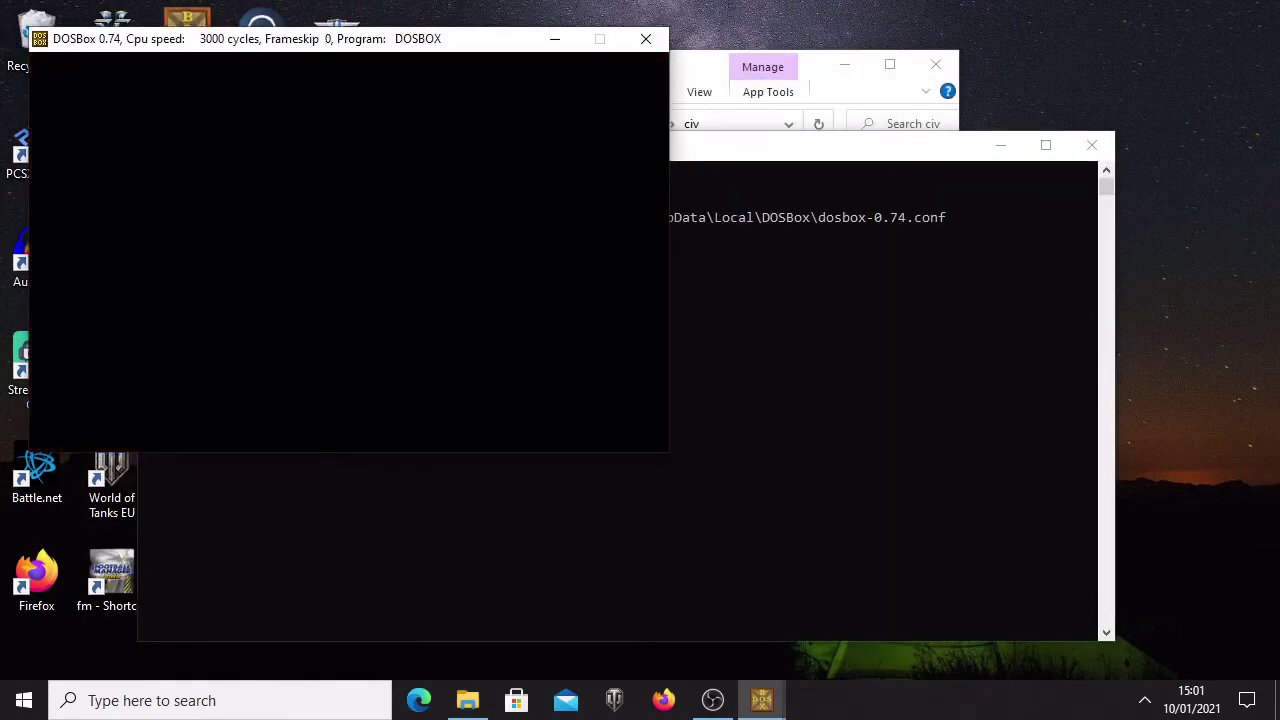